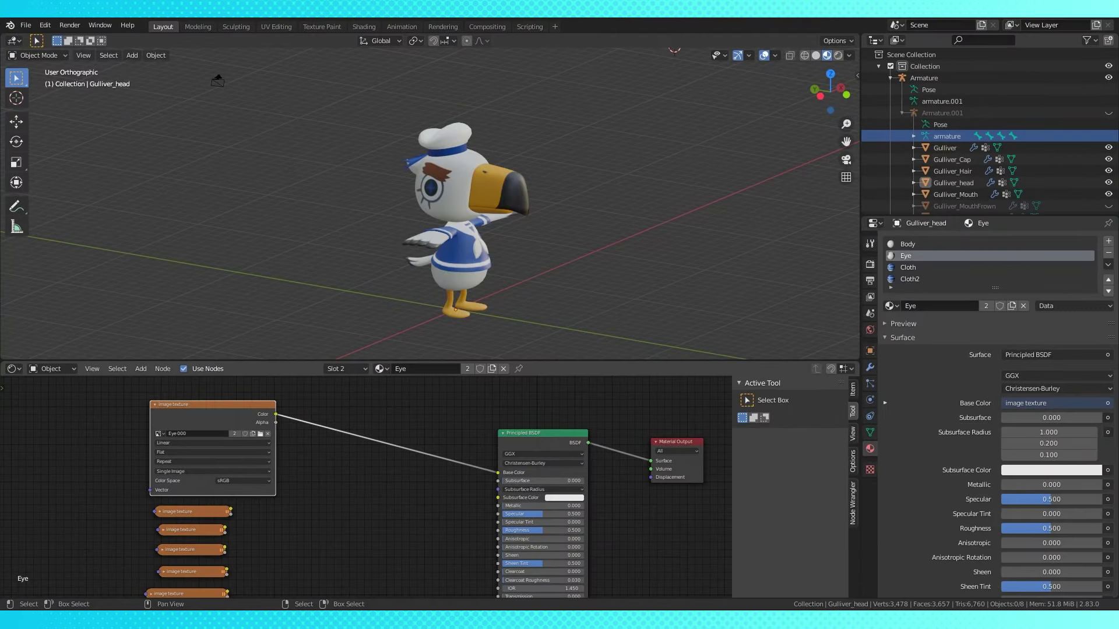
pyautogui.moveTo(547, 230); pyautogui.dragTo(432, 268, button='middle')
pyautogui.scroll(3, 505, 233)
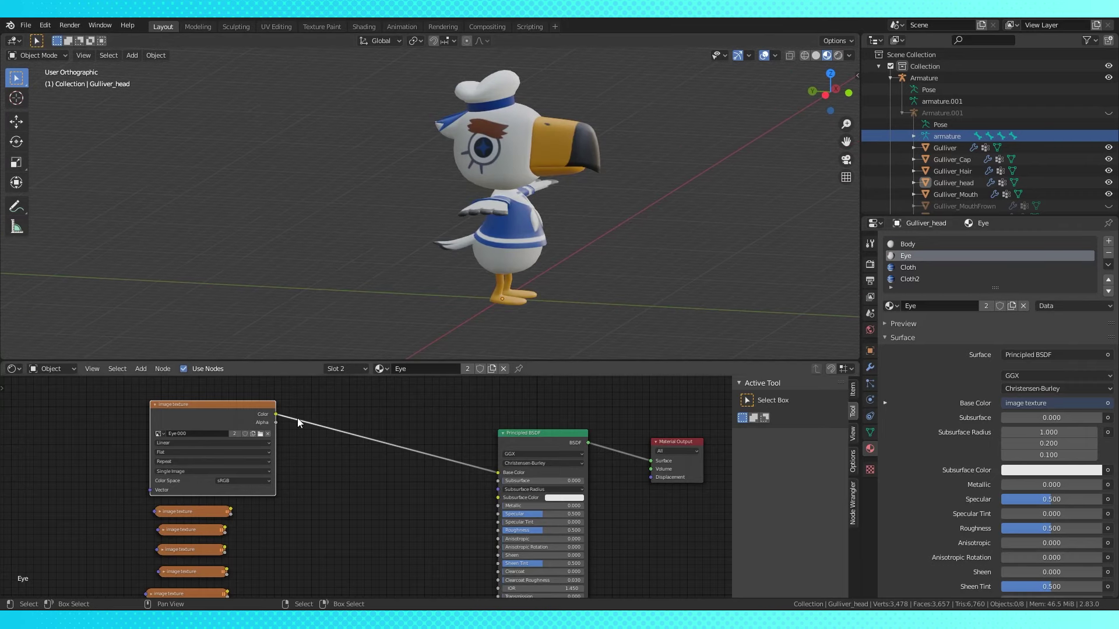
pyautogui.scroll(1, 297, 418)
pyautogui.moveTo(212, 416)
pyautogui.mouseDown()
pyautogui.moveTo(255, 412)
pyautogui.moveTo(215, 408)
pyautogui.moveTo(223, 411)
pyautogui.mouseUp()
pyautogui.scroll(-3, 305, 464)
pyautogui.moveTo(359, 490); pyautogui.dragTo(458, 500, button='middle')
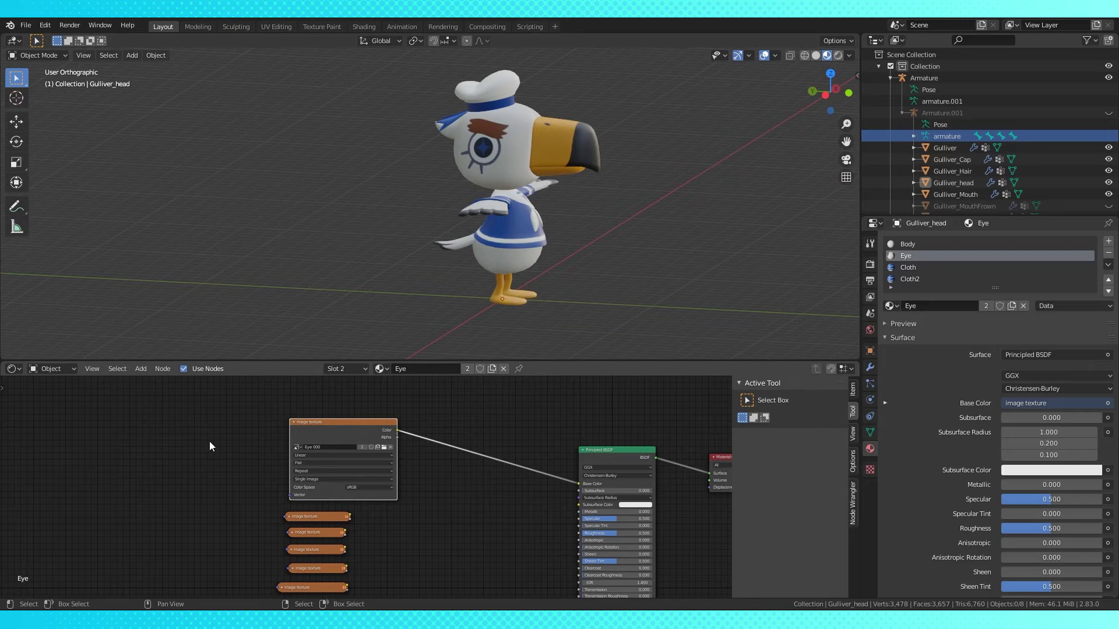
pyautogui.hotkey('shift', 'a')
pyautogui.moveTo(182, 459)
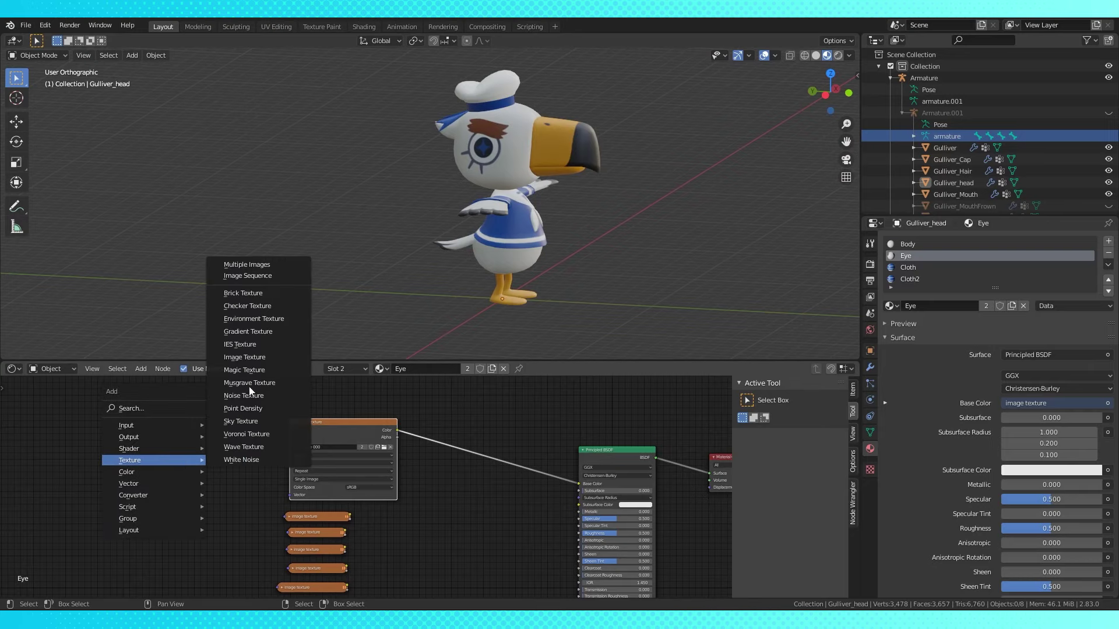
pyautogui.click(245, 362)
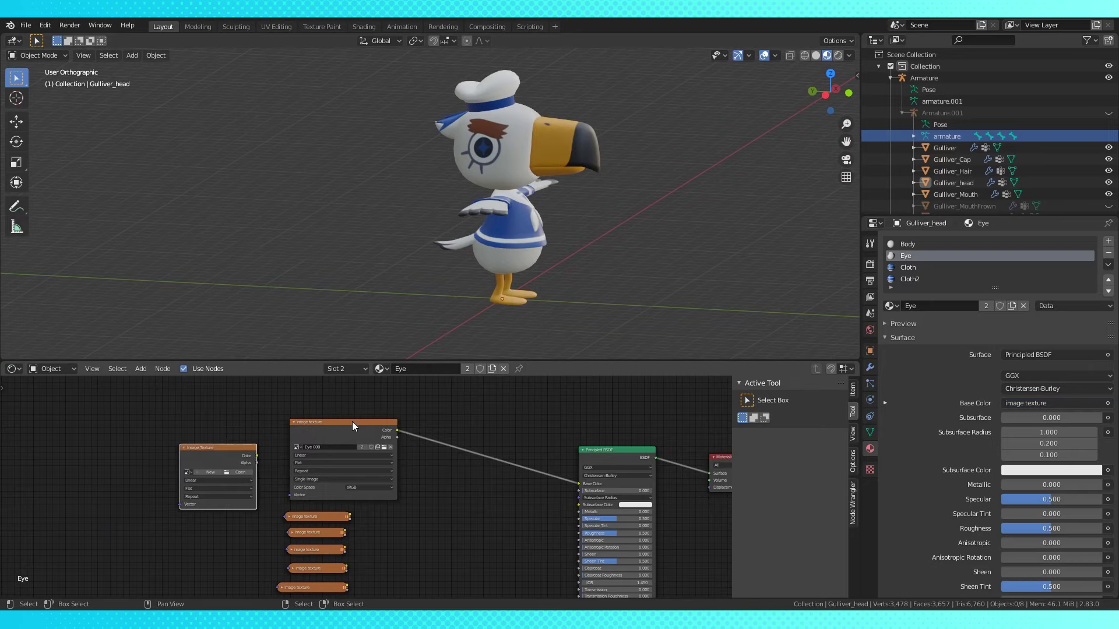
pyautogui.press('x')
# - Insert a MixRGB node on the link between the expanded Image Texture and the Principled BSDF
pyautogui.moveTo(416, 512); pyautogui.dragTo(344, 497, button='middle')
pyautogui.scroll(1, 344, 498)
pyautogui.moveTo(253, 503); pyautogui.dragTo(298, 500)
pyautogui.hotkey('shift', 'a')
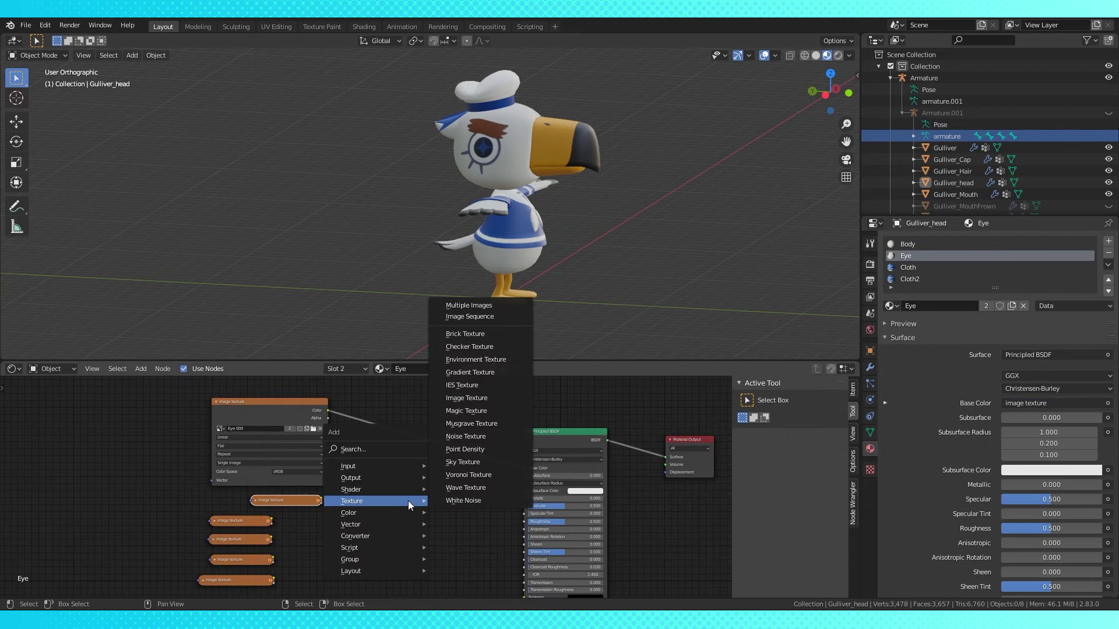
pyautogui.moveTo(390, 513)
pyautogui.click(457, 499)
pyautogui.click(398, 434)
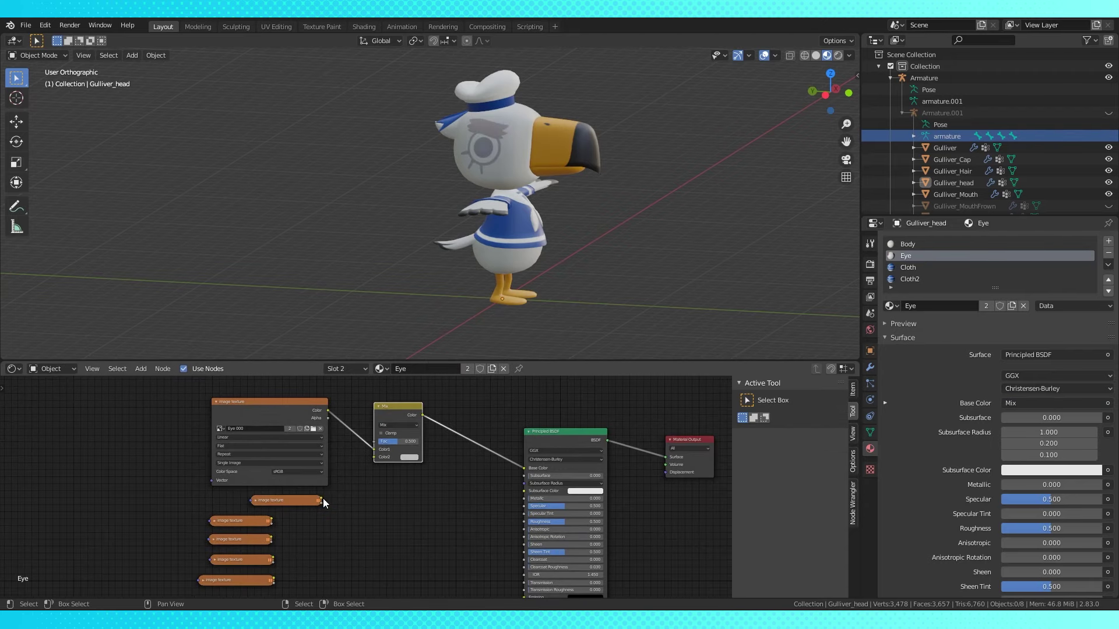
# - Connect the second Image Texture's color to the Mix node's Color2 and test the blend with its factor
pyautogui.moveTo(319, 500); pyautogui.dragTo(373, 456)
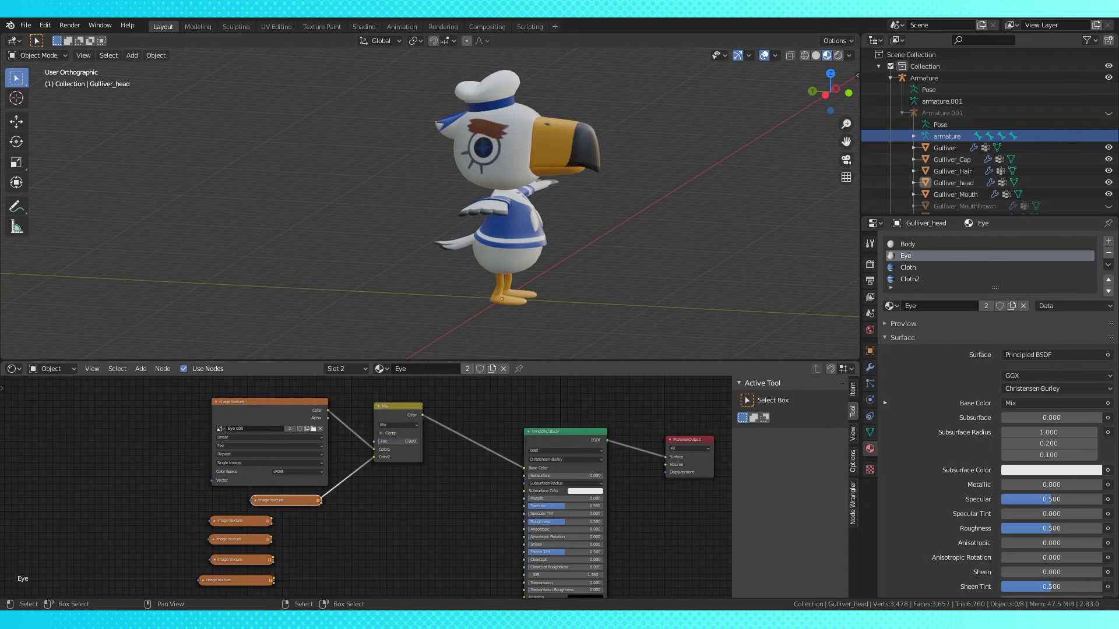
pyautogui.moveTo(398, 441); pyautogui.dragTo(418, 441)
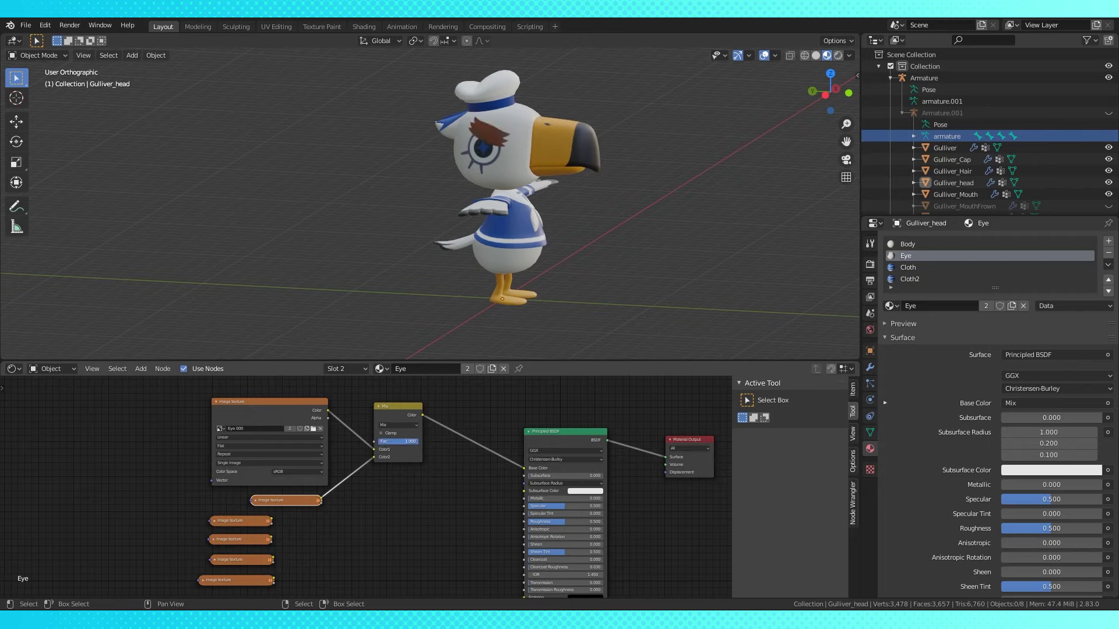
pyautogui.moveTo(434, 518); pyautogui.dragTo(398, 513, button='middle')
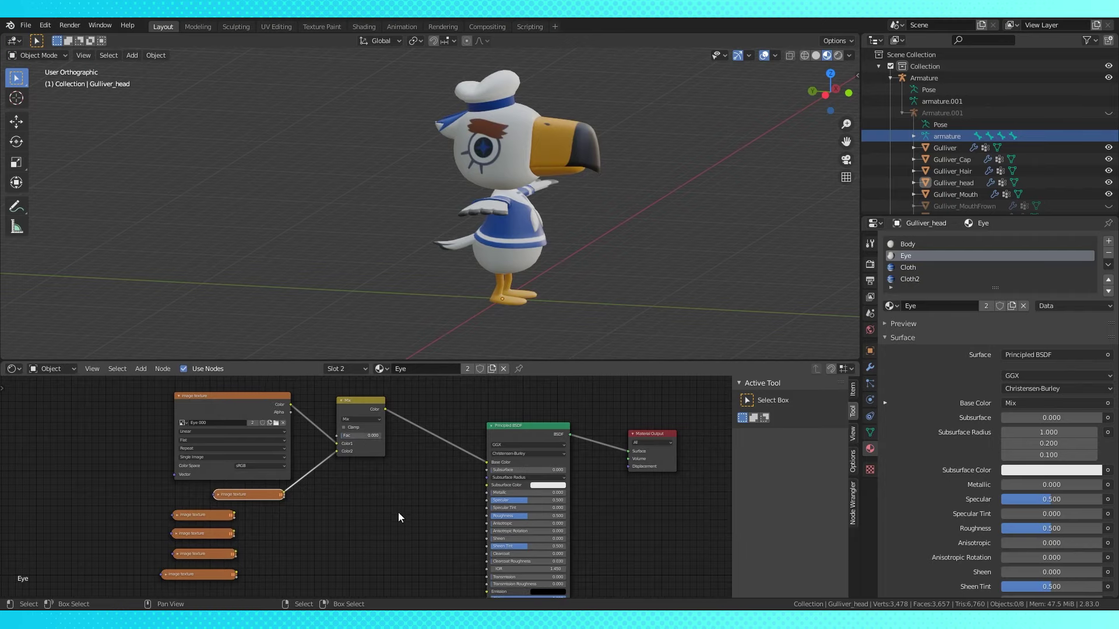
# - Duplicate the Mix node, insert the copy before the Principled BSDF, and connect the third Image Texture to its Color2
pyautogui.click(354, 403)
pyautogui.hotkey('shift', 'd')
pyautogui.click(431, 403)
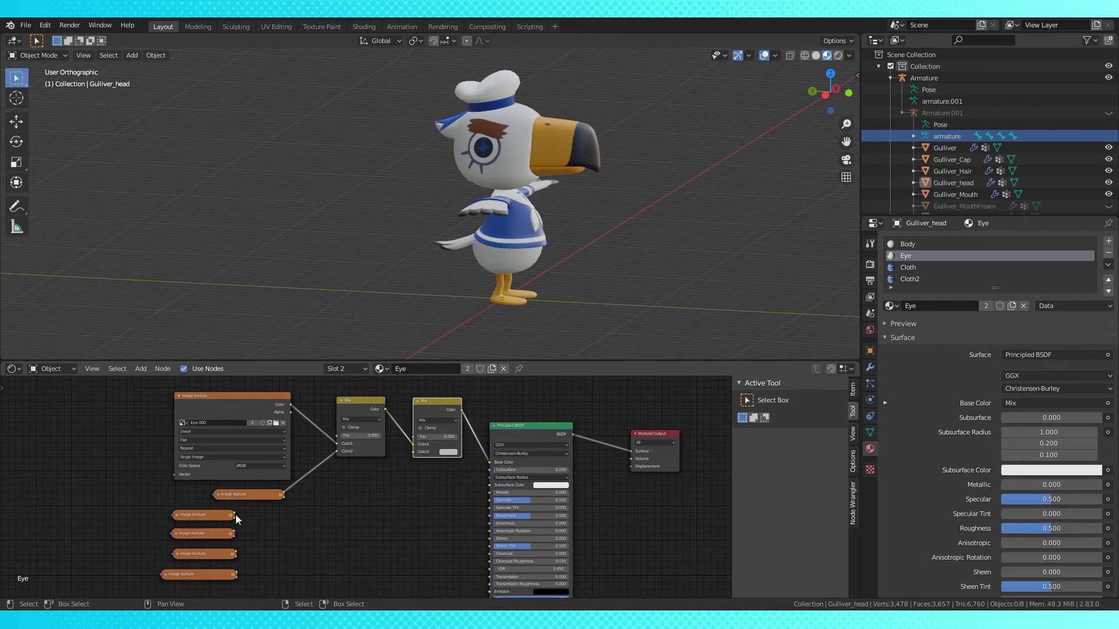
pyautogui.moveTo(234, 513); pyautogui.dragTo(413, 452)
pyautogui.moveTo(422, 466); pyautogui.dragTo(388, 526, button='middle')
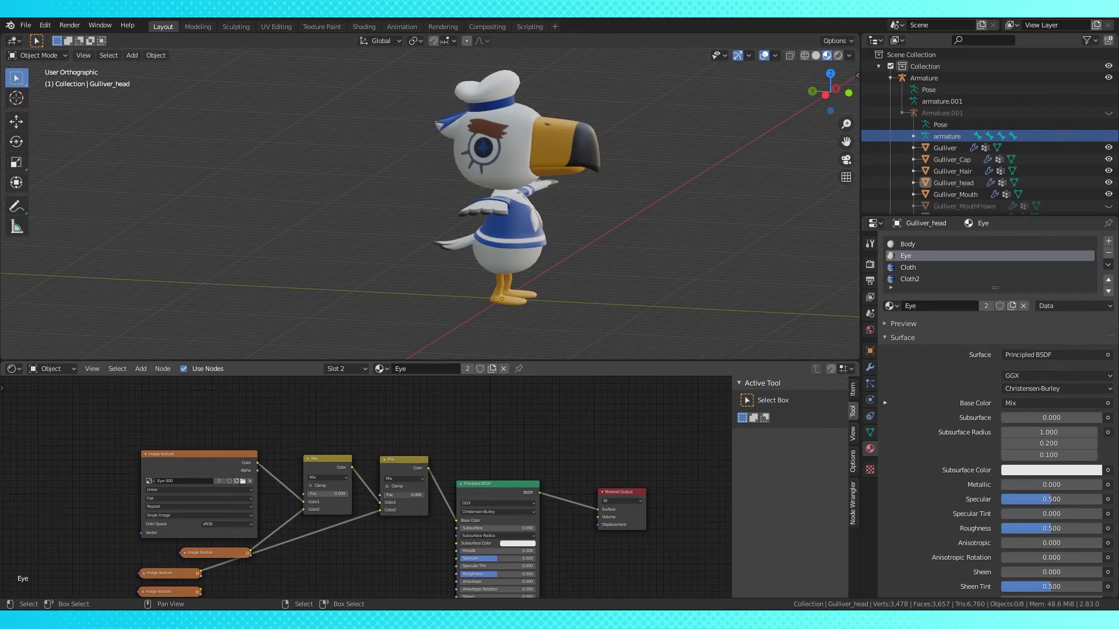
pyautogui.moveTo(389, 494)
pyautogui.mouseDown()
pyautogui.moveTo(424, 495)
pyautogui.moveTo(385, 495)
pyautogui.mouseUp()
pyautogui.moveTo(389, 535); pyautogui.dragTo(339, 443, button='middle')
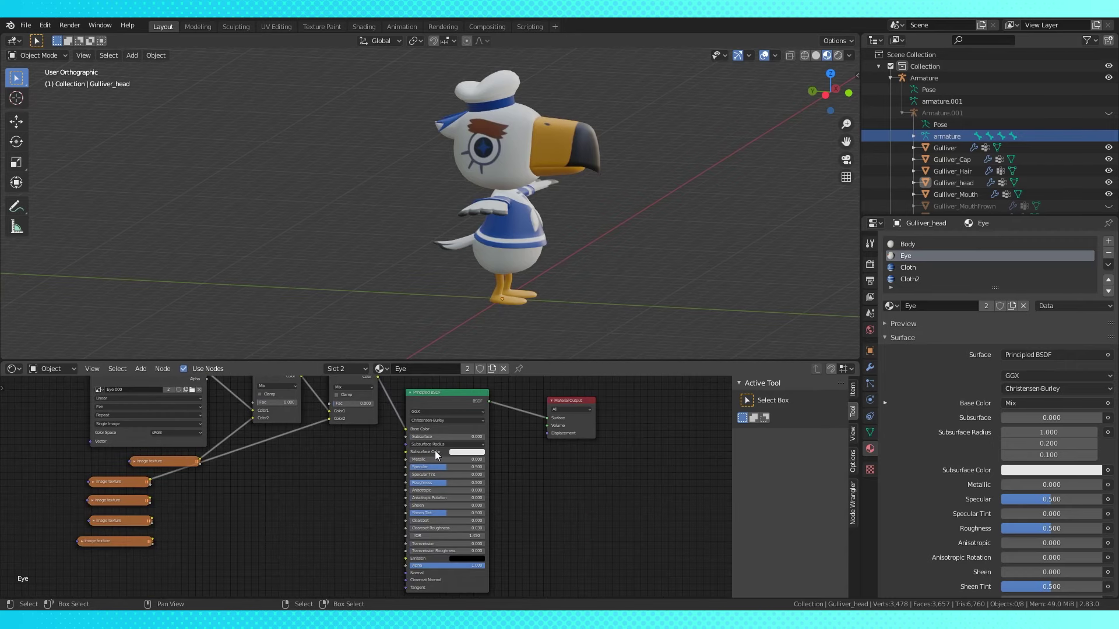
# - Move the Material Output and Principled BSDF nodes to the right to make room for more Mix nodes
pyautogui.scroll(-4, 509, 489)
pyautogui.moveTo(518, 424); pyautogui.dragTo(594, 427)
pyautogui.moveTo(395, 418); pyautogui.dragTo(480, 421)
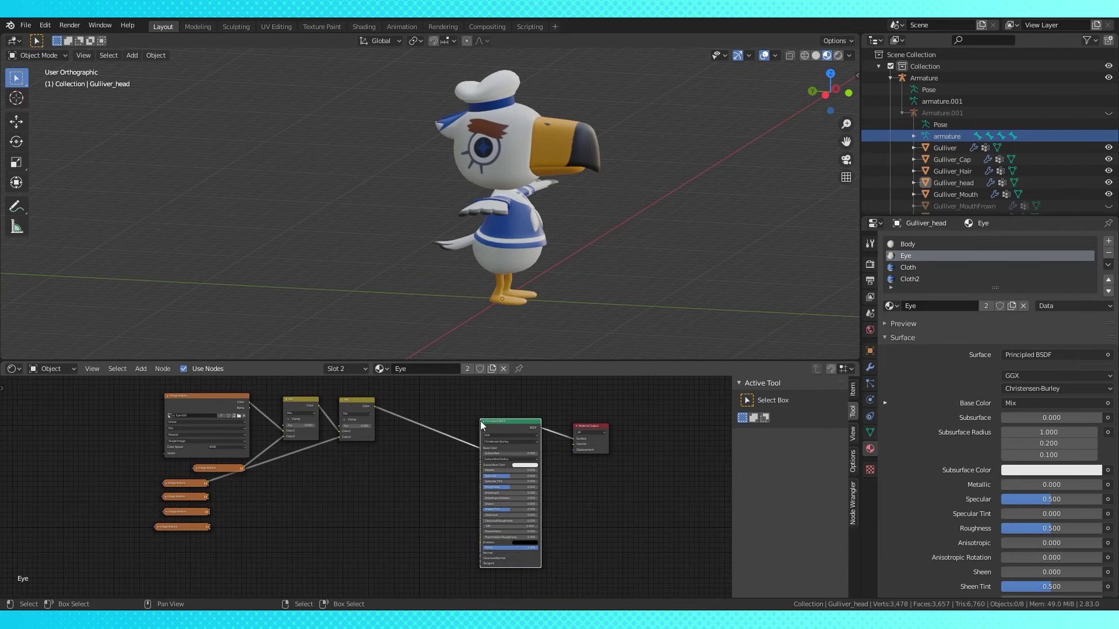
# - Collapse the first Image Texture node and arrange it with the second one beside the first Mix node
pyautogui.moveTo(222, 470); pyautogui.dragTo(219, 463)
pyautogui.moveTo(216, 397); pyautogui.dragTo(175, 419)
pyautogui.click(157, 394)
pyautogui.moveTo(211, 462); pyautogui.dragTo(208, 430)
pyautogui.scroll(2, 341, 479)
pyautogui.moveTo(342, 479); pyautogui.dragTo(296, 523, button='middle')
# - Duplicate the second Mix node as a third one in the chain and connect the fourth Image Texture to its Color2
pyautogui.click(303, 435)
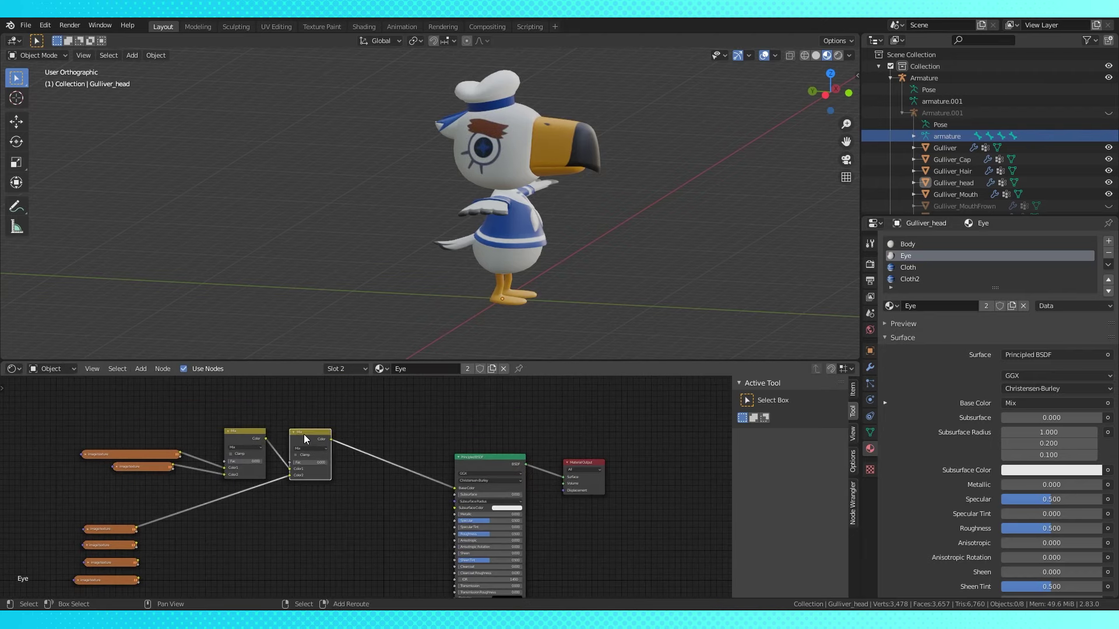
pyautogui.hotkey('shift', 'd')
pyautogui.click(374, 435)
pyautogui.moveTo(137, 545); pyautogui.dragTo(355, 439)
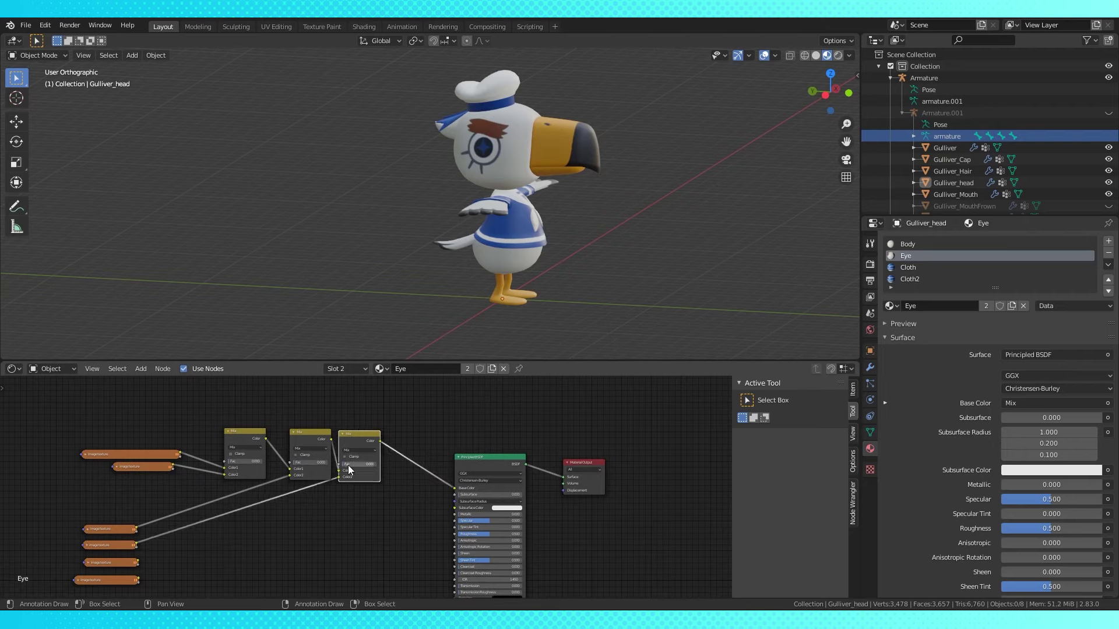
# - Add a fourth and fifth Mix node to the chain by duplication and connect the last two Image Textures to their Color2 inputs
pyautogui.hotkey('shift', 'd')
pyautogui.click(416, 432)
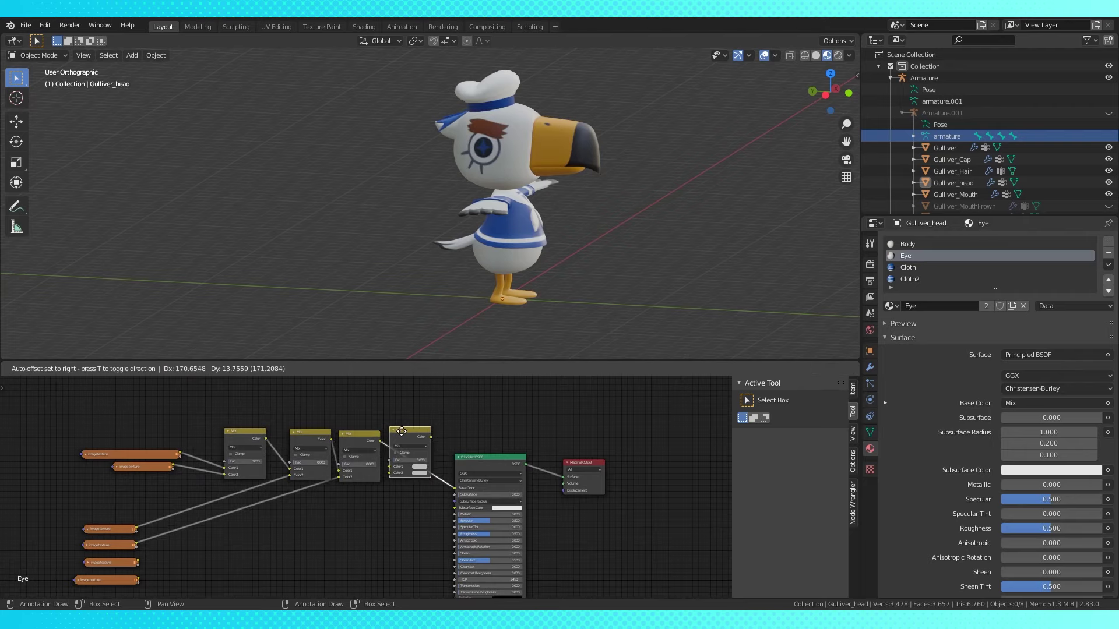
pyautogui.moveTo(139, 558); pyautogui.dragTo(482, 435)
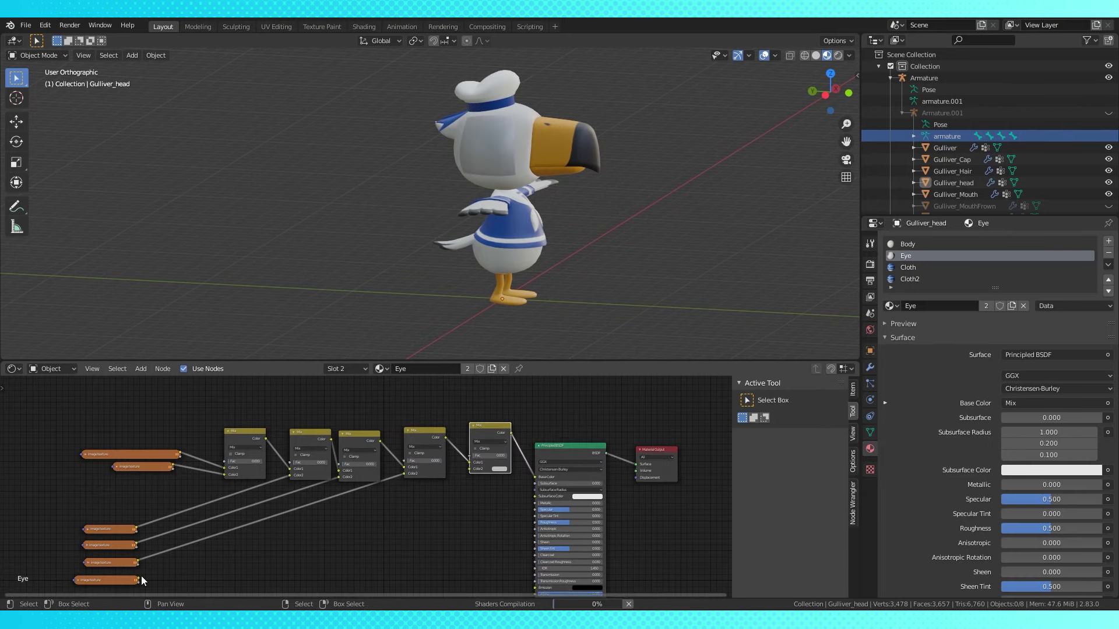
pyautogui.moveTo(138, 579); pyautogui.dragTo(469, 469)
pyautogui.moveTo(473, 430); pyautogui.dragTo(455, 462)
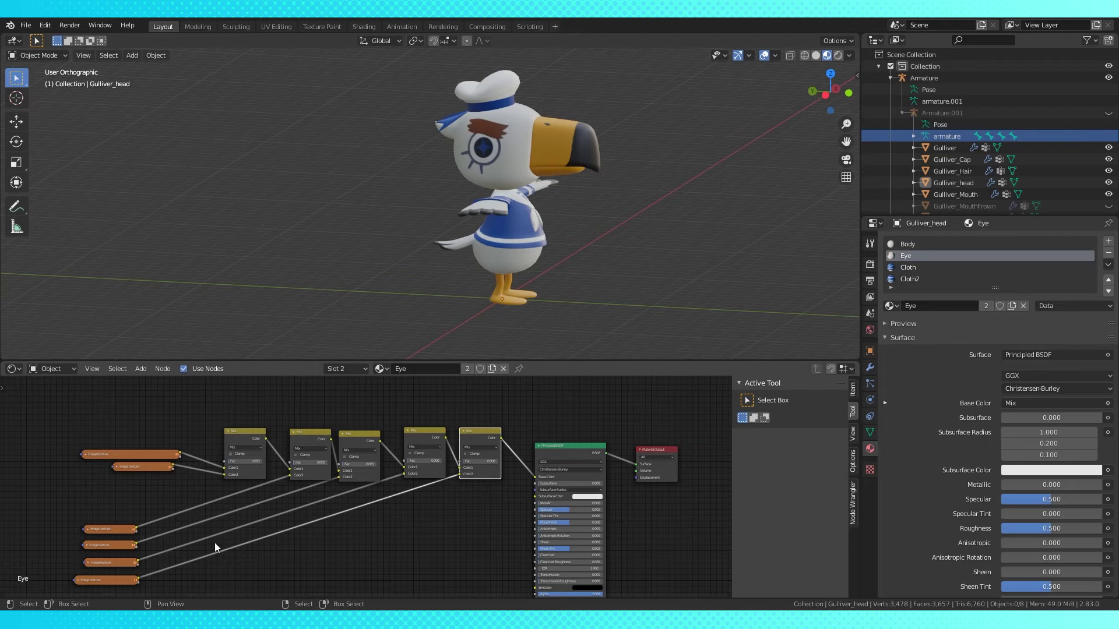
# - Reposition the second Image Texture node and the first Mix node to tidy the layout
pyautogui.moveTo(144, 466); pyautogui.dragTo(140, 479)
pyautogui.moveTo(199, 443); pyautogui.dragTo(251, 475, button='middle')
pyautogui.moveTo(277, 468); pyautogui.dragTo(276, 462)
pyautogui.scroll(2, 275, 462)
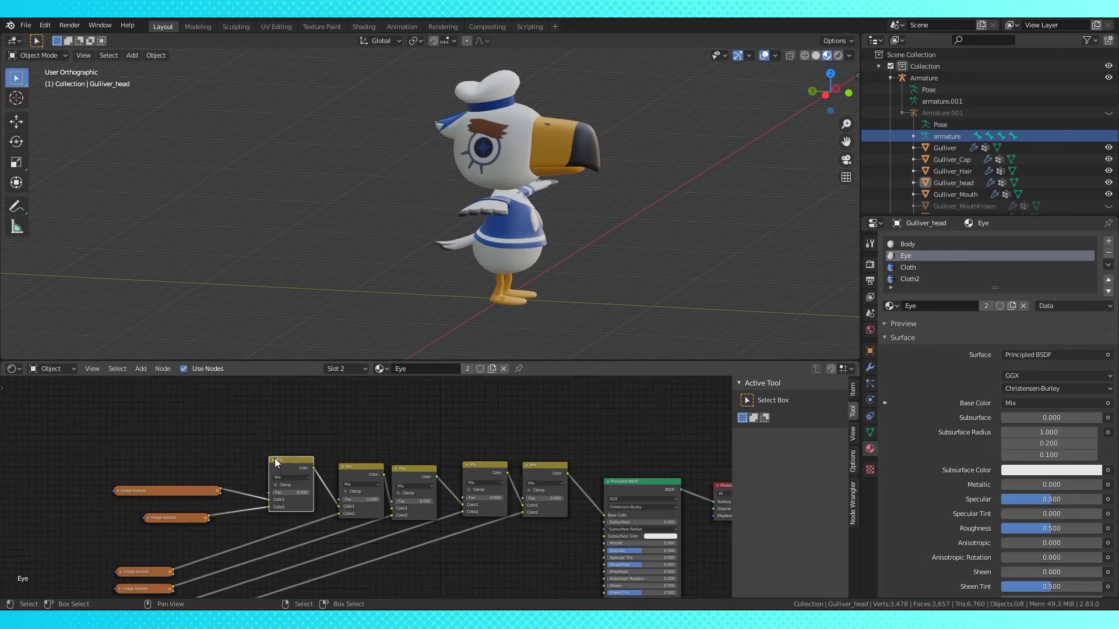
# - Add a Math node set to Greater Than with a threshold of 1.000 and connect it to the first Mix node's Fac
pyautogui.moveTo(230, 400); pyautogui.dragTo(250, 442, button='middle')
pyautogui.hotkey('shift', 'a')
pyautogui.moveTo(238, 467)
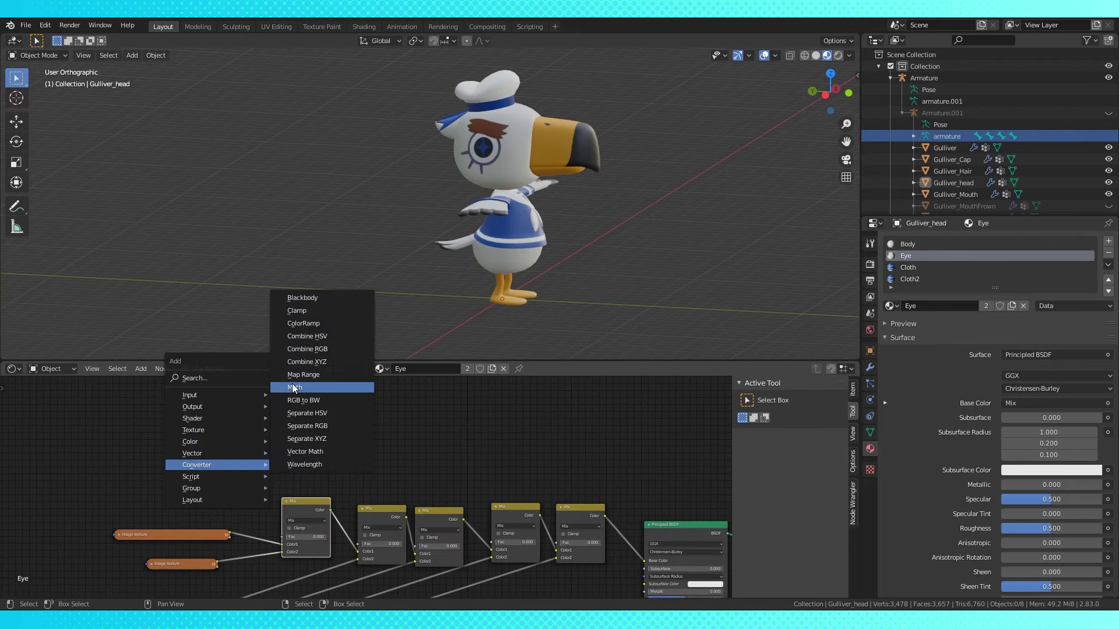
pyautogui.click(292, 384)
pyautogui.click(290, 437)
pyautogui.scroll(1, 291, 437)
pyautogui.click(293, 437)
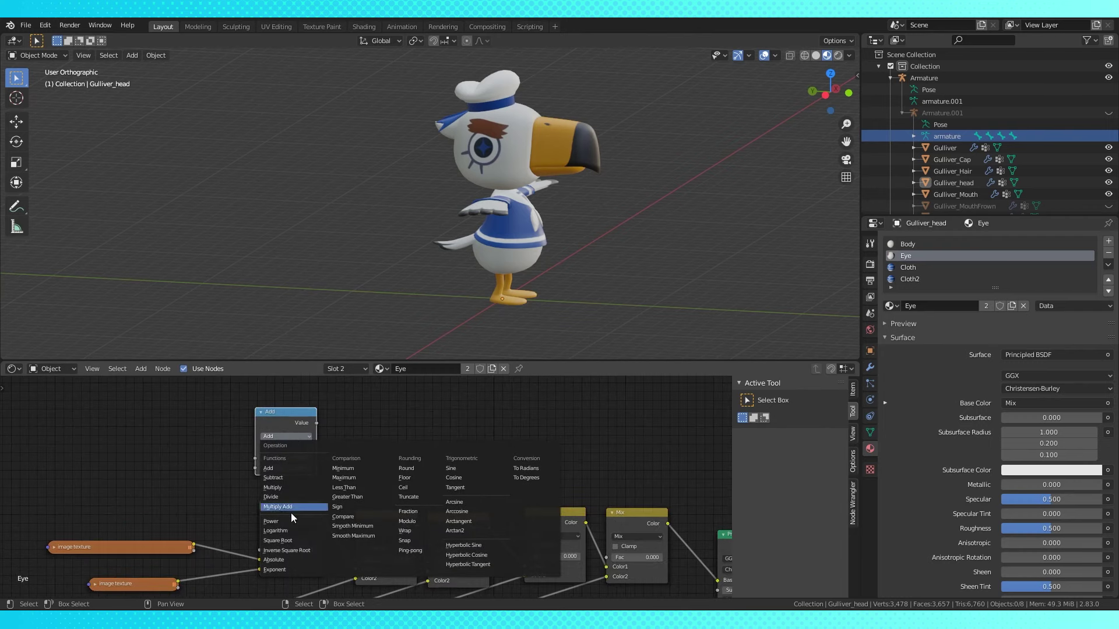
pyautogui.click(359, 496)
pyautogui.click(289, 467)
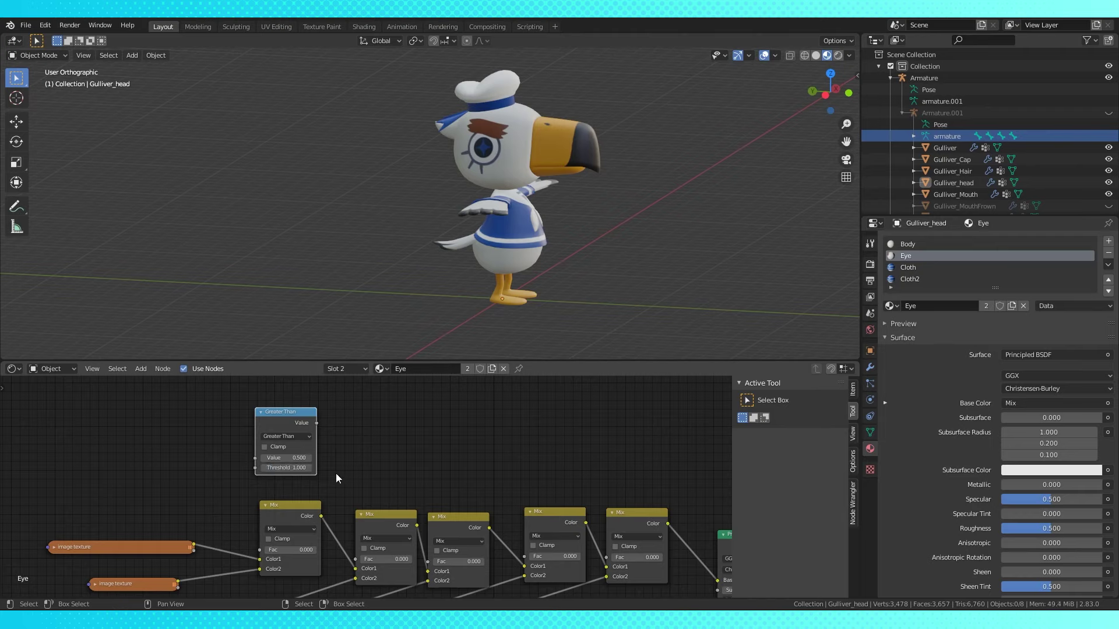
pyautogui.moveTo(335, 473); pyautogui.dragTo(395, 474, button='middle')
pyautogui.moveTo(386, 416); pyautogui.dragTo(329, 543)
# - Add a Value node, link it to the Greater Than node's Value input, and arrange both above the first Mix node
pyautogui.moveTo(160, 489); pyautogui.dragTo(254, 492, button='middle')
pyautogui.hotkey('shift', 'a')
pyautogui.moveTo(200, 420)
pyautogui.click(300, 382)
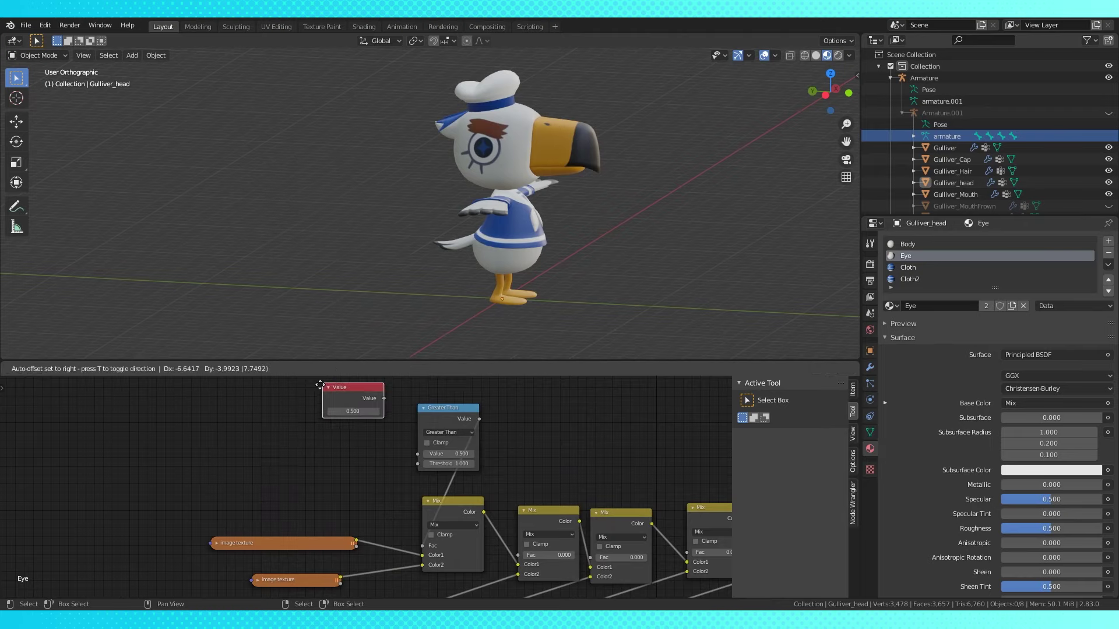
pyautogui.click(251, 445)
pyautogui.moveTo(314, 452); pyautogui.dragTo(422, 454)
pyautogui.moveTo(445, 411); pyautogui.dragTo(397, 422)
pyautogui.moveTo(284, 464)
pyautogui.mouseDown()
pyautogui.moveTo(256, 465)
pyautogui.moveTo(283, 465)
pyautogui.mouseUp()
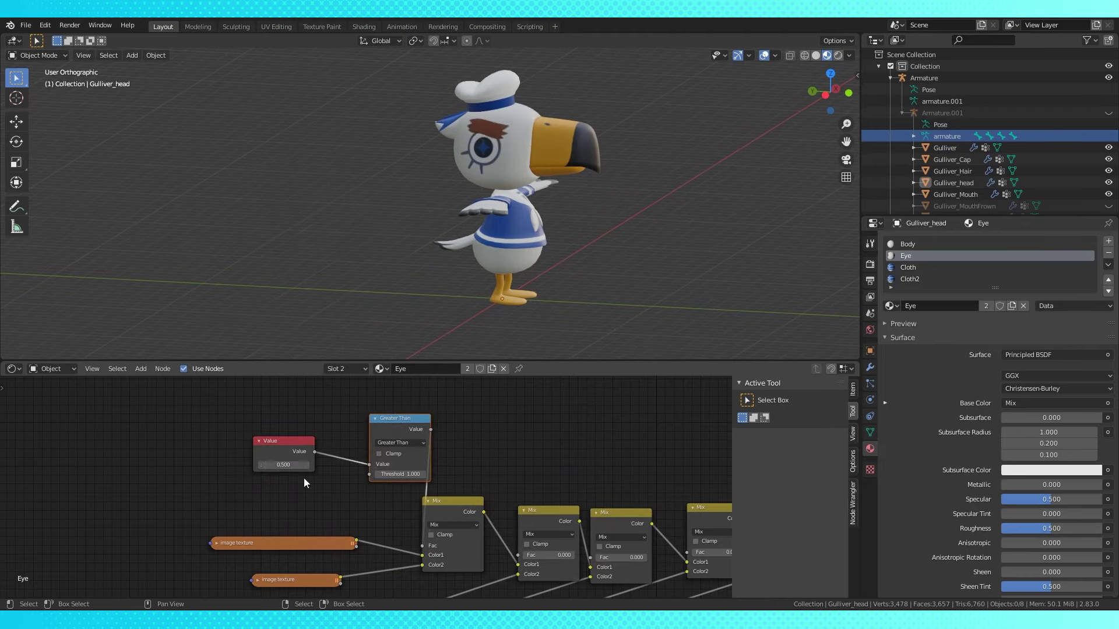
# - Duplicate the Greater Than node with threshold 2.000, feed it from the Value node, and connect it to the second Mix node's Fac
pyautogui.scroll(-2, 469, 454)
pyautogui.moveTo(454, 450); pyautogui.dragTo(355, 454, button='middle')
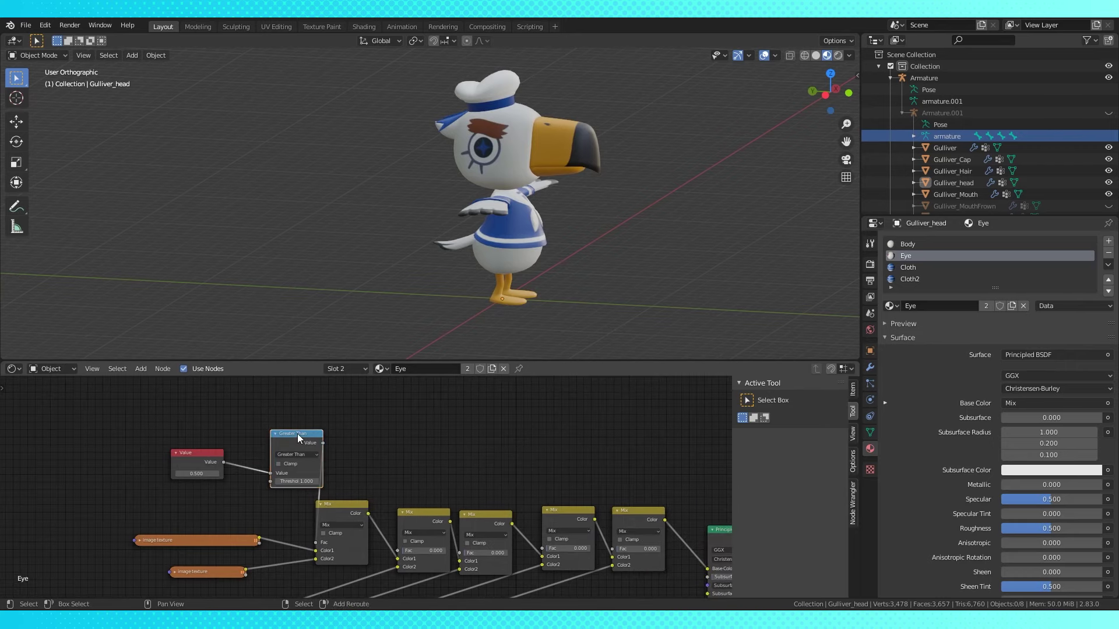
pyautogui.hotkey('shift', 'd')
pyautogui.click(400, 435)
pyautogui.moveTo(223, 463); pyautogui.dragTo(373, 475)
pyautogui.click(401, 483)
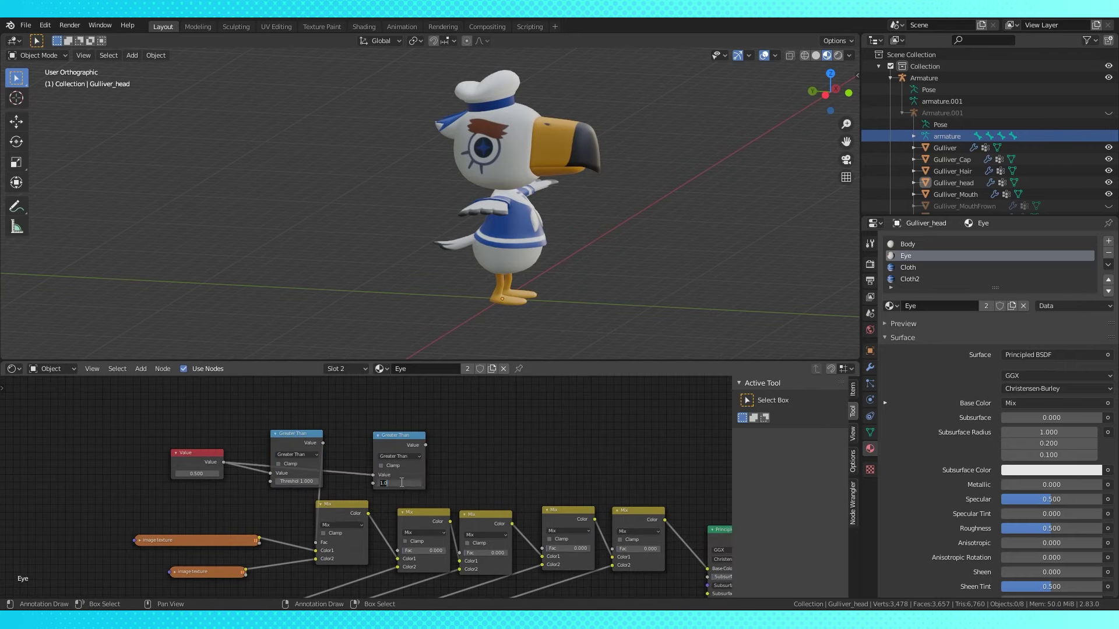
pyautogui.moveTo(425, 445); pyautogui.dragTo(398, 550)
# - Duplicate the Greater Than node as a third one with threshold 3.000 and feed it from the Value node
pyautogui.click(393, 436)
pyautogui.hotkey('shift', 'd')
pyautogui.click(457, 436)
pyautogui.click(464, 485)
pyautogui.write('3')
pyautogui.press('Return')
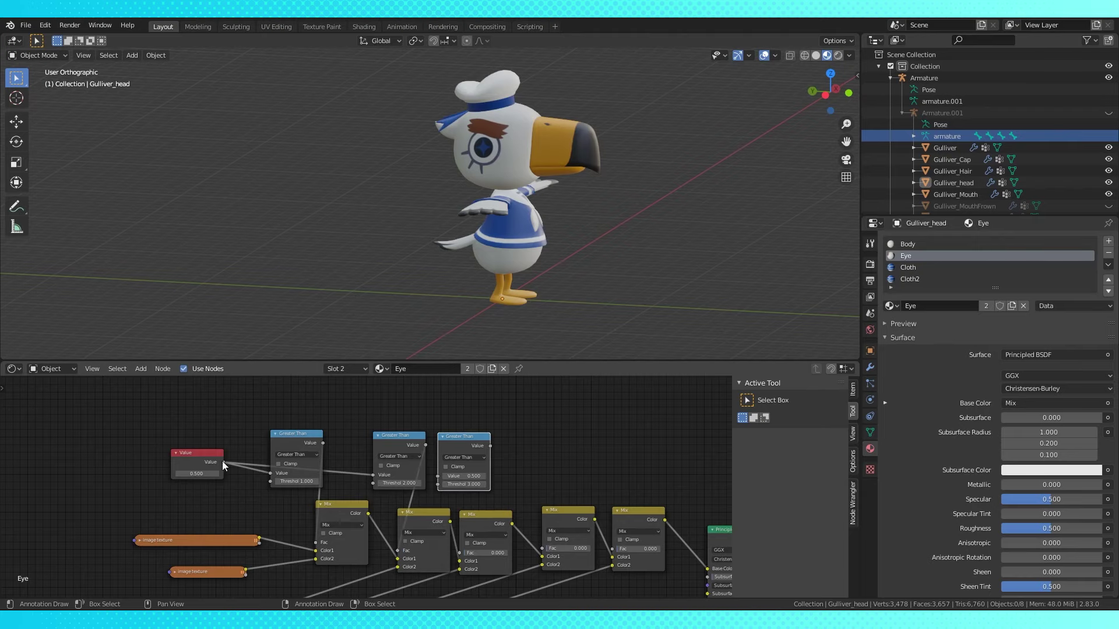
pyautogui.moveTo(223, 462); pyautogui.dragTo(438, 476)
# - Feed a fourth Greater Than node with threshold 4.000 from the Value node and connect it to the fourth Mix node's Fac
pyautogui.moveTo(223, 462); pyautogui.dragTo(507, 476)
pyautogui.moveTo(559, 446); pyautogui.dragTo(543, 548)
pyautogui.moveTo(529, 481); pyautogui.dragTo(475, 491, button='middle')
# - Duplicate a fifth Greater Than node with threshold 5.000, wire it between the Value node and the fifth Mix node's Fac, and test the value
pyautogui.hotkey('shift', 'd')
pyautogui.click(543, 489)
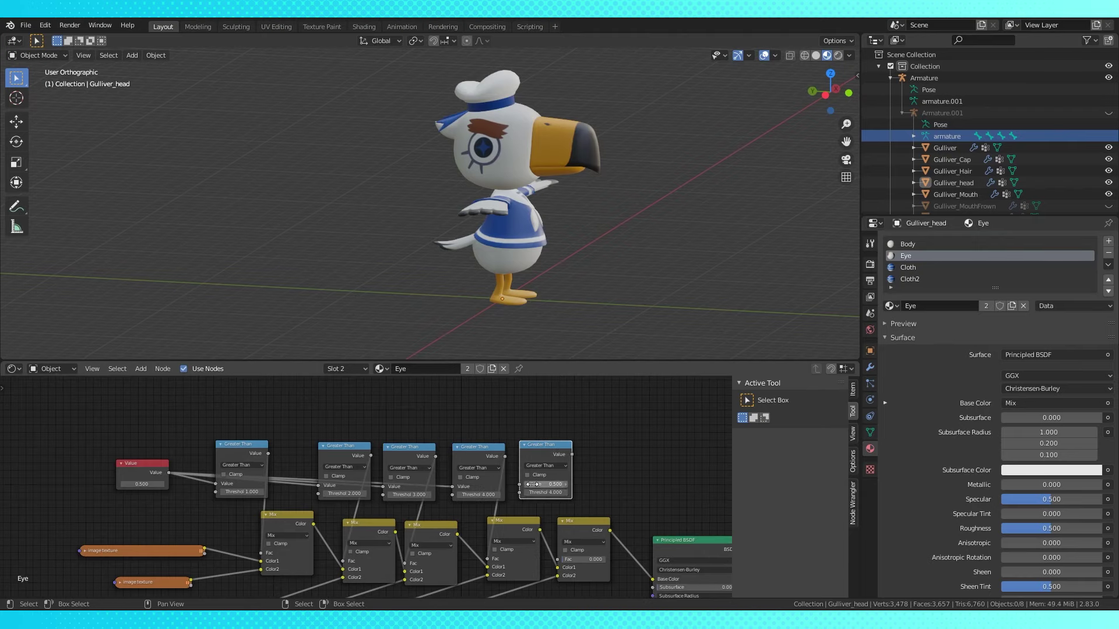
pyautogui.click(545, 492)
pyautogui.write('5')
pyautogui.press('Return')
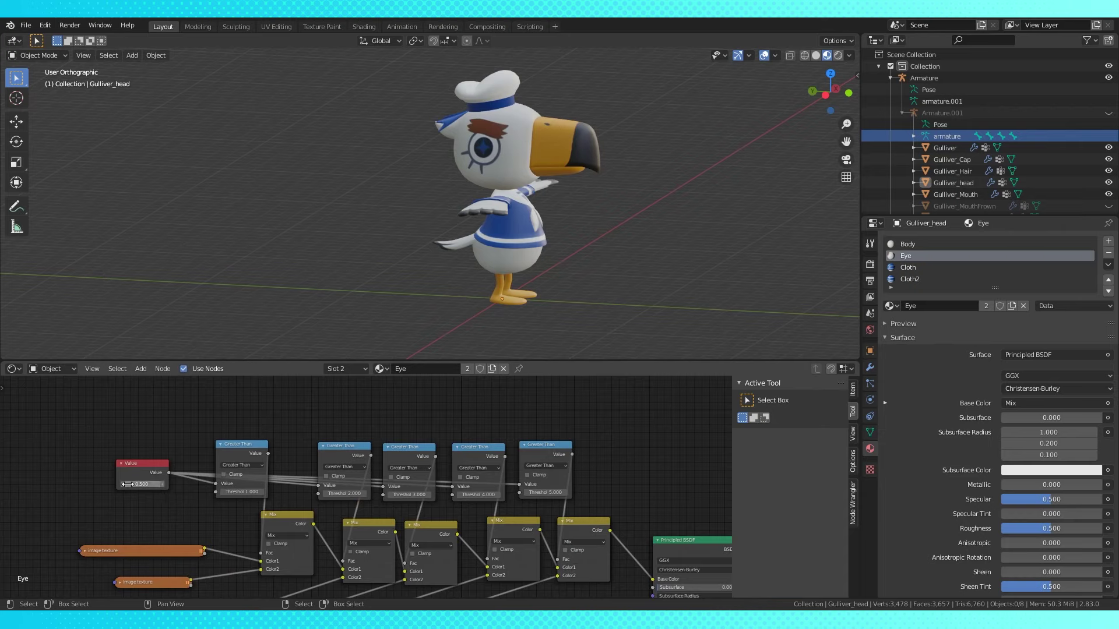
pyautogui.moveTo(141, 483)
pyautogui.mouseDown()
pyautogui.moveTo(175, 483)
pyautogui.moveTo(134, 484)
pyautogui.mouseUp()
# - Move the collapsed Image Texture nodes closer together in a neat stack beneath the first one
pyautogui.scroll(-4, 140, 492)
pyautogui.moveTo(140, 492); pyautogui.dragTo(257, 438, button='middle')
pyautogui.moveTo(265, 503); pyautogui.dragTo(291, 496)
pyautogui.moveTo(280, 513); pyautogui.dragTo(272, 493, button='middle')
pyautogui.moveTo(237, 531); pyautogui.dragTo(299, 512)
pyautogui.moveTo(238, 562); pyautogui.dragTo(299, 528)
pyautogui.moveTo(237, 578); pyautogui.dragTo(306, 542)
# - Group the Image Texture, Greater Than and Mix nodes, leaving the Value node outside, and return to the main node tree
pyautogui.scroll(-3, 376, 545)
pyautogui.moveTo(306, 397); pyautogui.dragTo(536, 555)
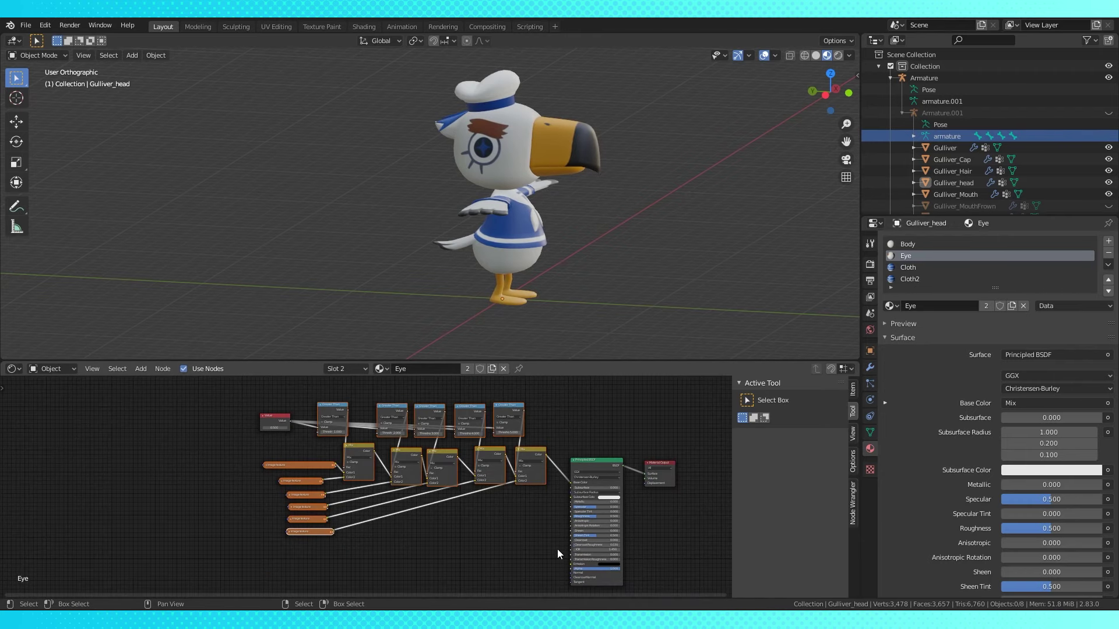
pyautogui.scroll(2, 366, 467)
pyautogui.scroll(-2, 350, 469)
pyautogui.hotkey('ctrl', 'g')
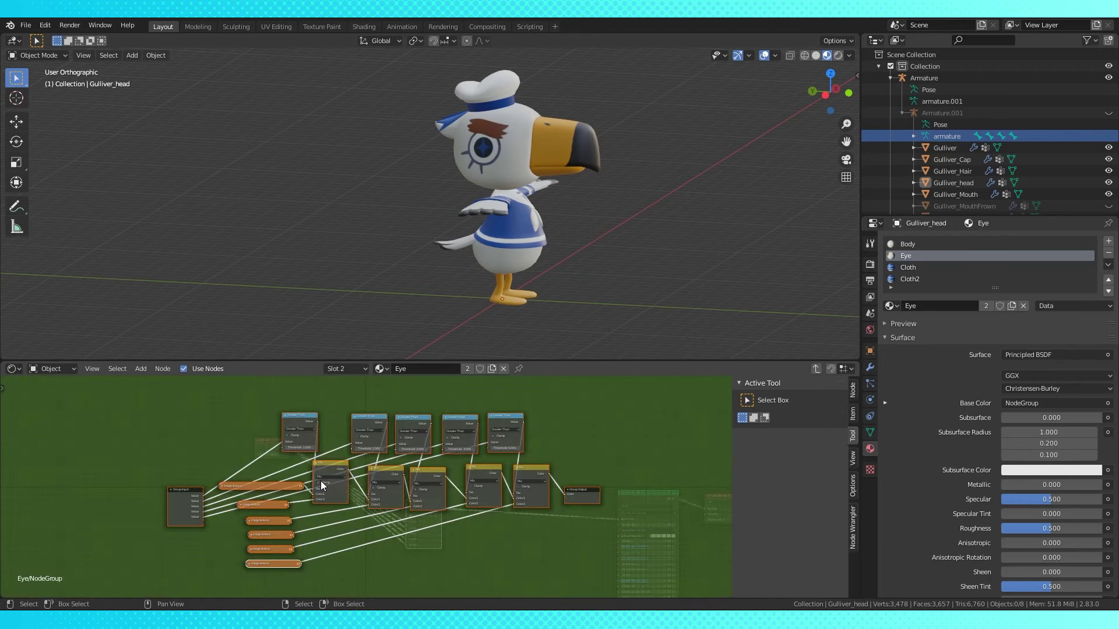
pyautogui.press('Tab')
# - Move the node group next to the Principled BSDF and place the Value node just before it
pyautogui.moveTo(424, 510); pyautogui.dragTo(566, 498)
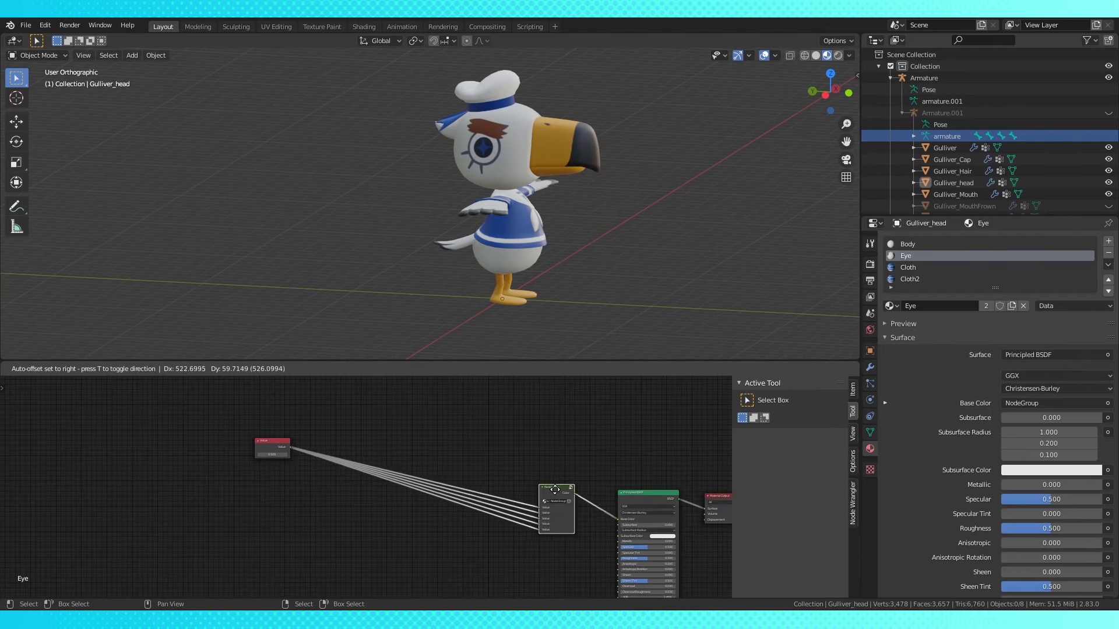
pyautogui.moveTo(279, 448); pyautogui.dragTo(439, 505)
pyautogui.scroll(4, 439, 504)
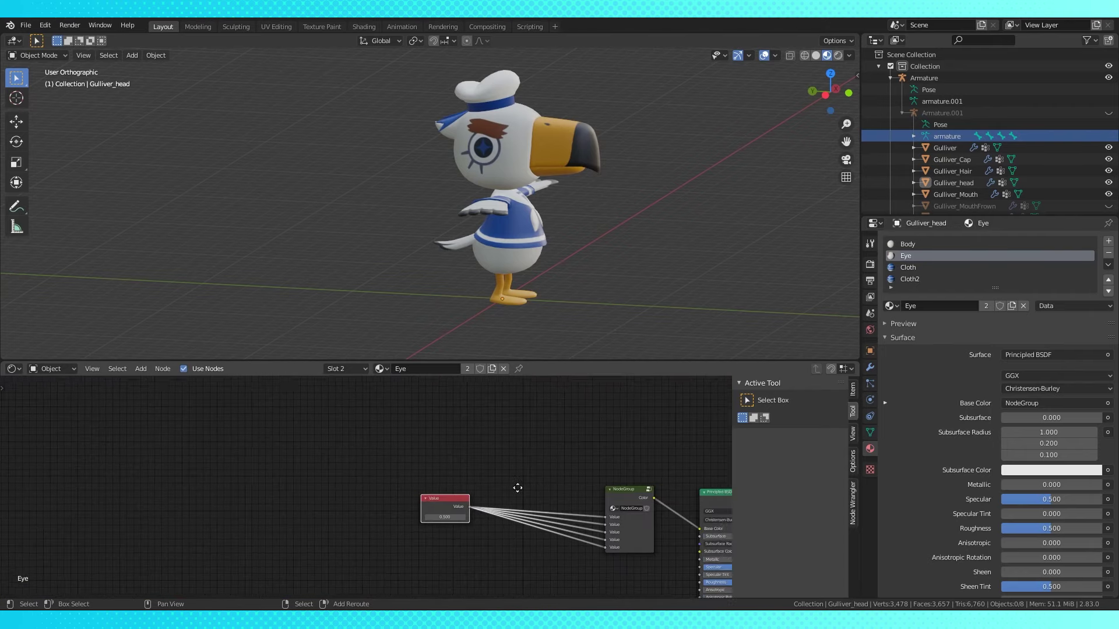
pyautogui.moveTo(263, 465); pyautogui.dragTo(313, 494)
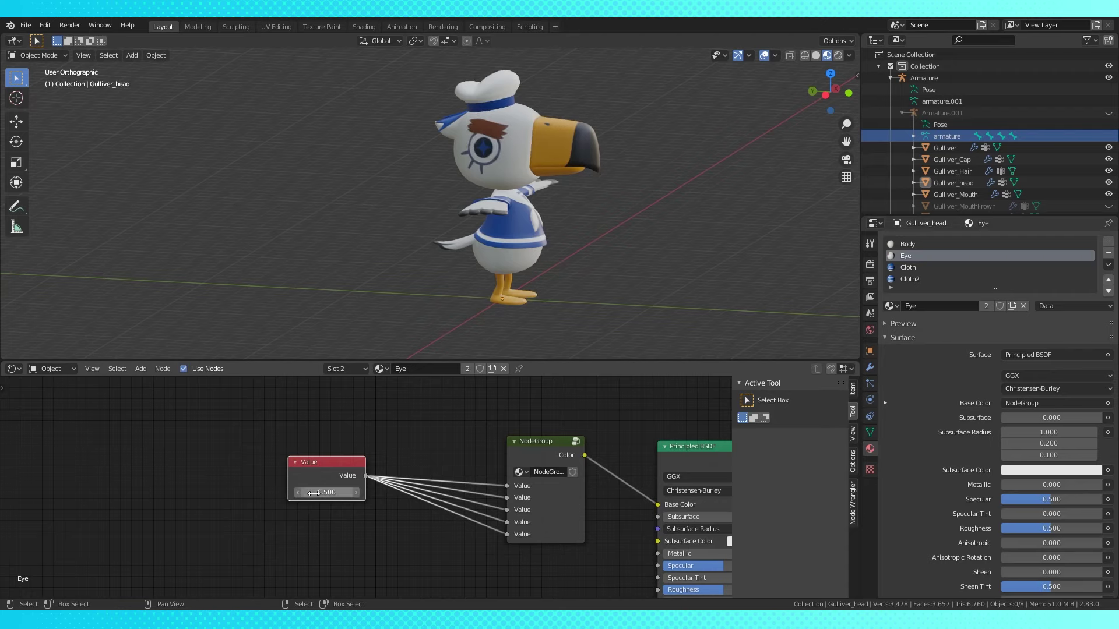
# - Add a MixRGB node to the left of the Value node and turn it into its own node group
pyautogui.press('Home')
pyautogui.hotkey('shift', 'a')
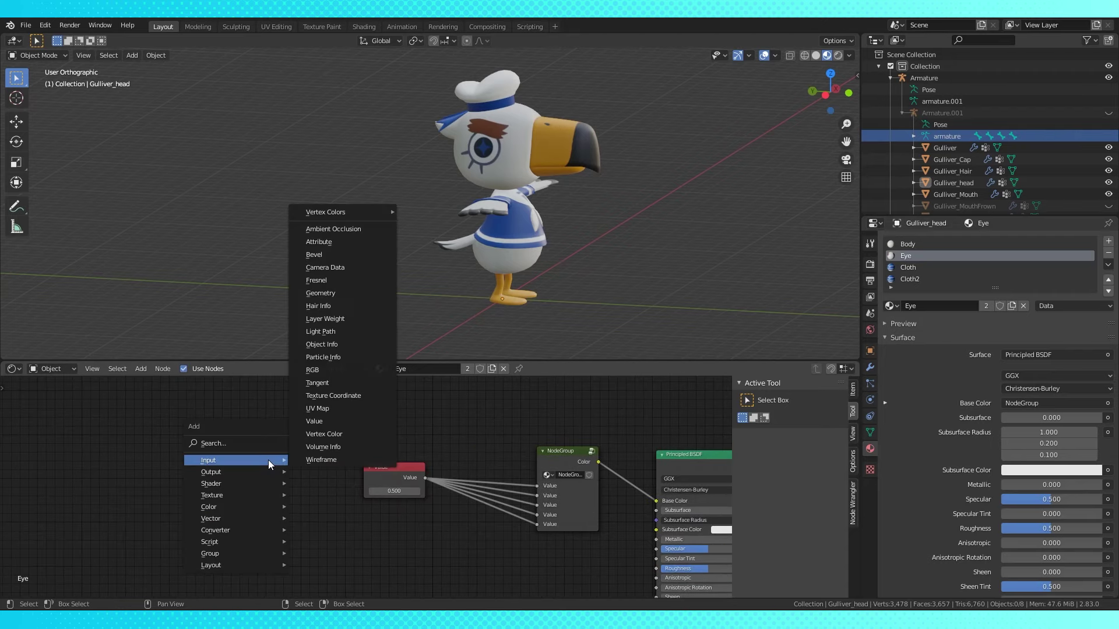
pyautogui.moveTo(233, 508)
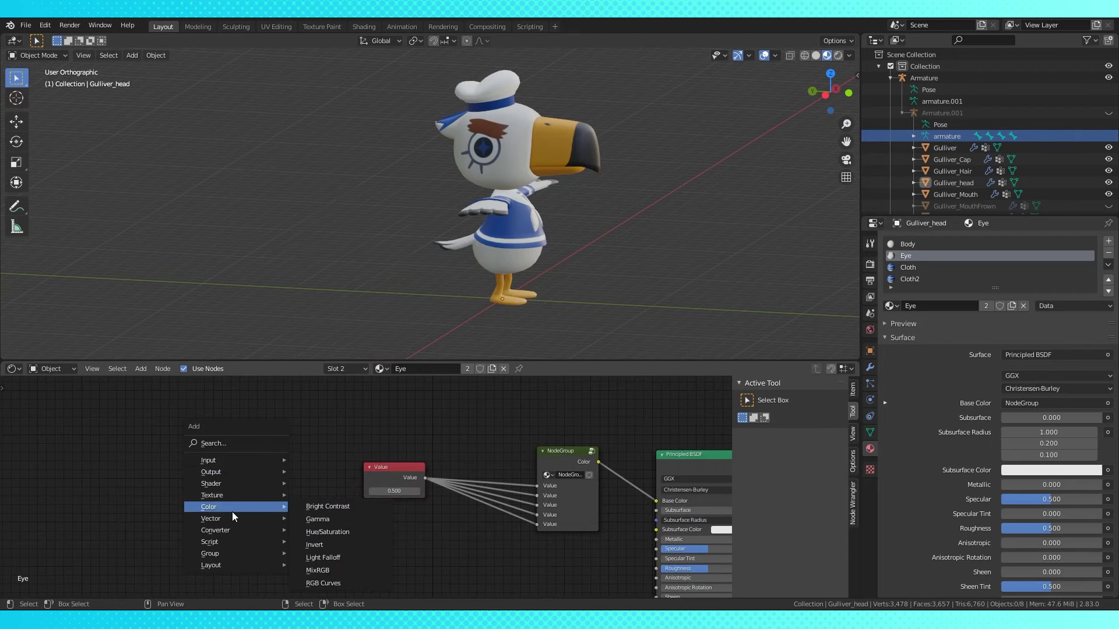
pyautogui.click(318, 570)
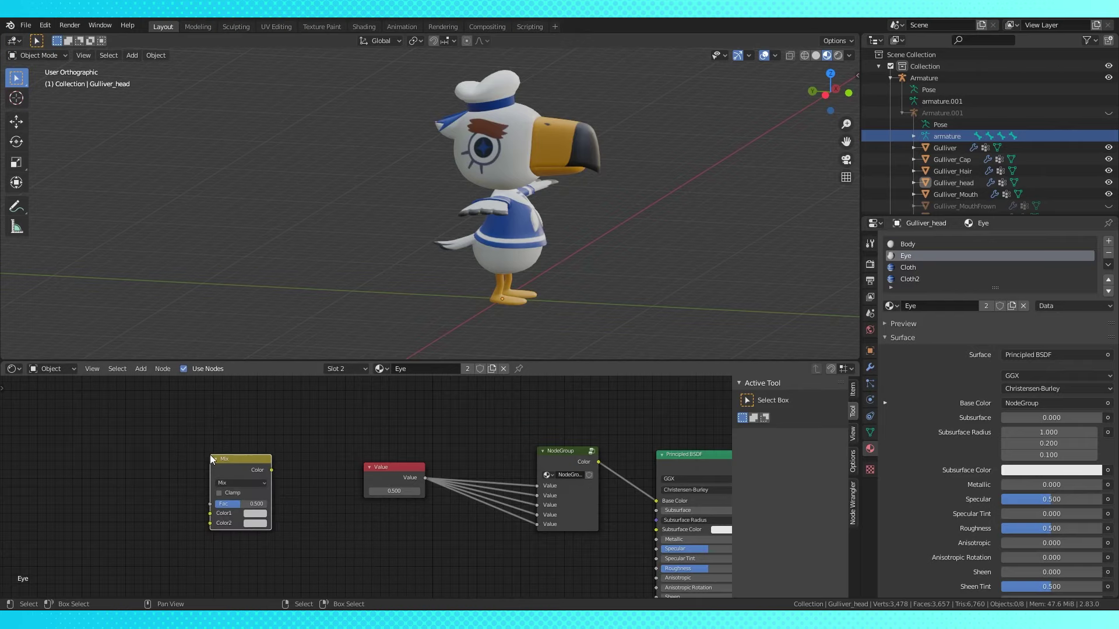
pyautogui.hotkey('ctrl', 'g')
pyautogui.press('Home')
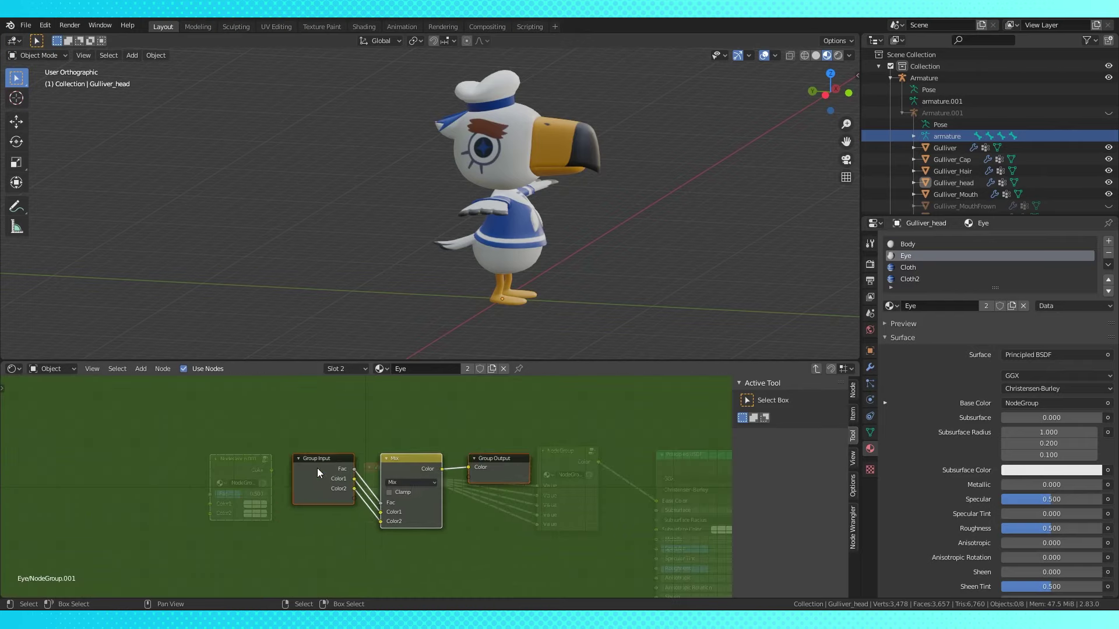
# - Disconnect the colour links inside the new group and remove its Color1 and Color2 inputs and Color output, keeping only the Fac input
pyautogui.moveTo(468, 467); pyautogui.dragTo(449, 484)
pyautogui.moveTo(380, 503)
pyautogui.mouseDown()
pyautogui.moveTo(376, 512)
pyautogui.moveTo(380, 503)
pyautogui.mouseUp()
pyautogui.click(852, 413)
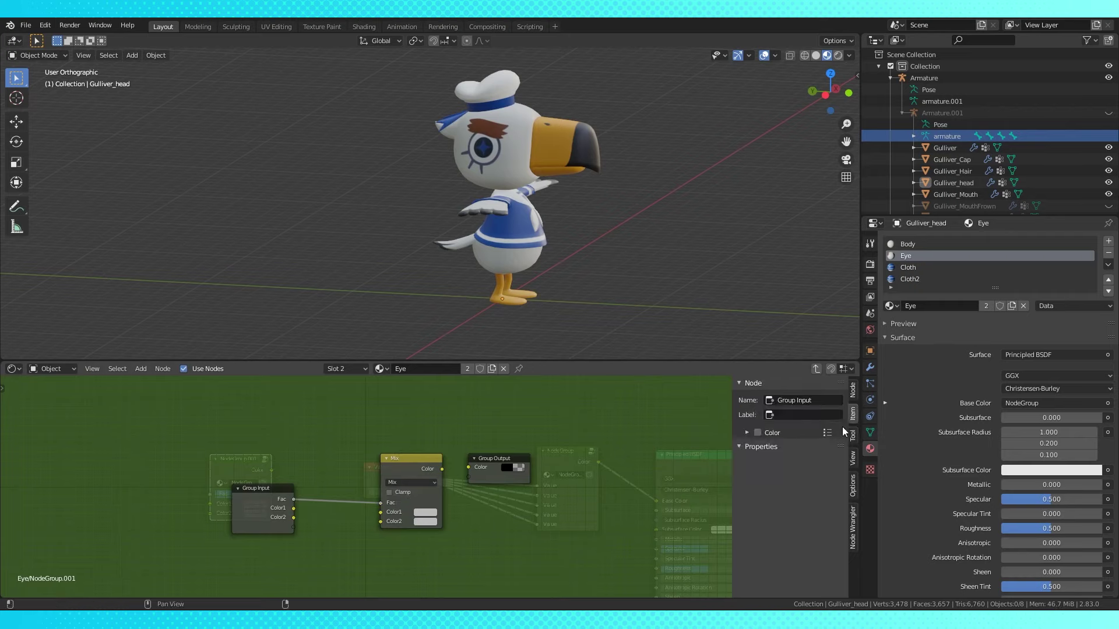
pyautogui.click(852, 389)
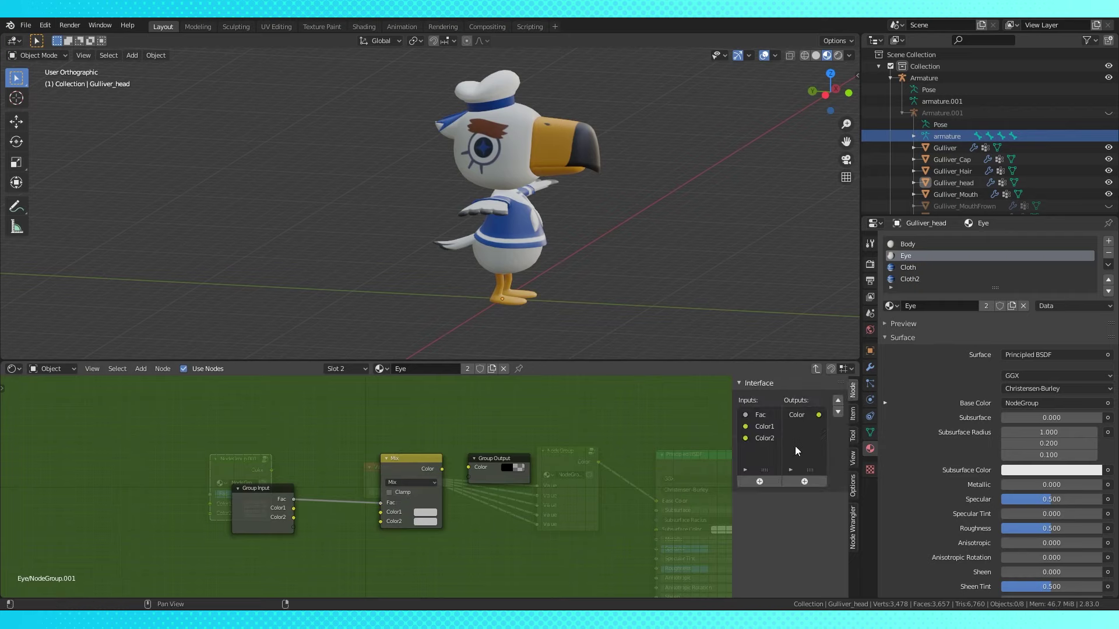
pyautogui.click(768, 427)
pyautogui.click(839, 496)
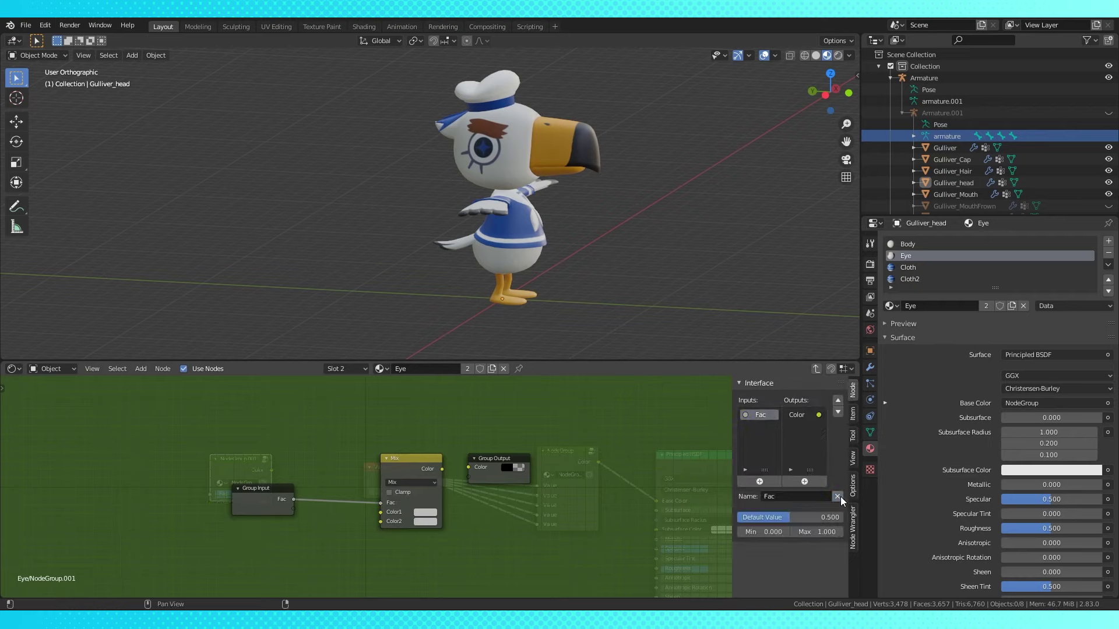
pyautogui.click(801, 414)
pyautogui.click(837, 497)
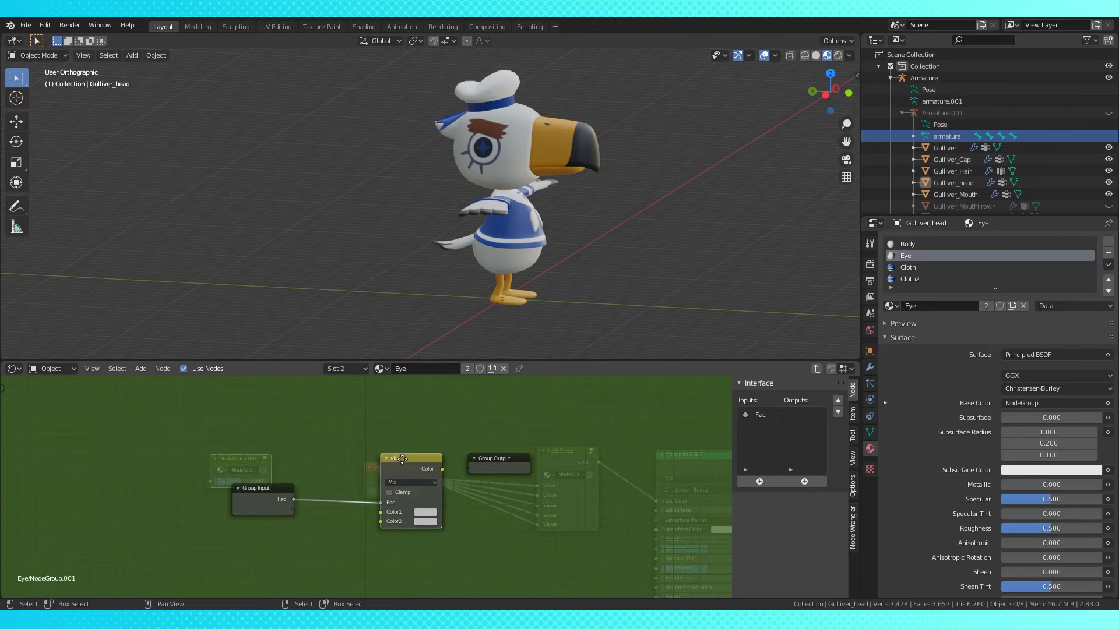
# - Delete the Mix node, link Group Input's Fac directly to Group Output, and return to the main tree, moving the group nearer the Value node
pyautogui.moveTo(402, 459); pyautogui.dragTo(356, 457)
pyautogui.press('x')
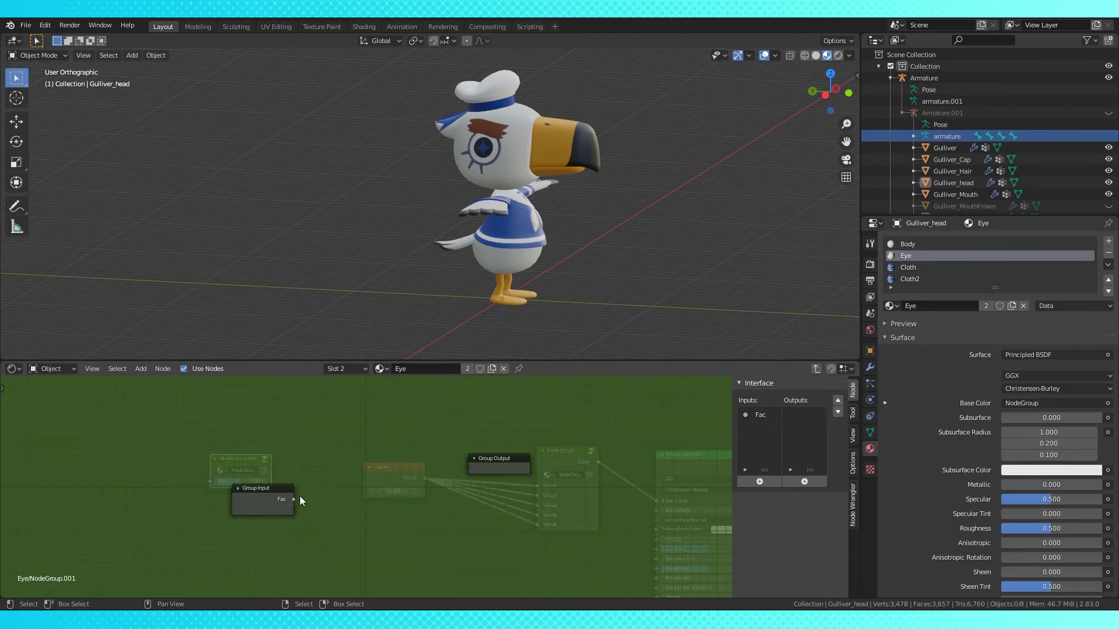
pyautogui.moveTo(299, 500); pyautogui.dragTo(469, 470)
pyautogui.press('Tab')
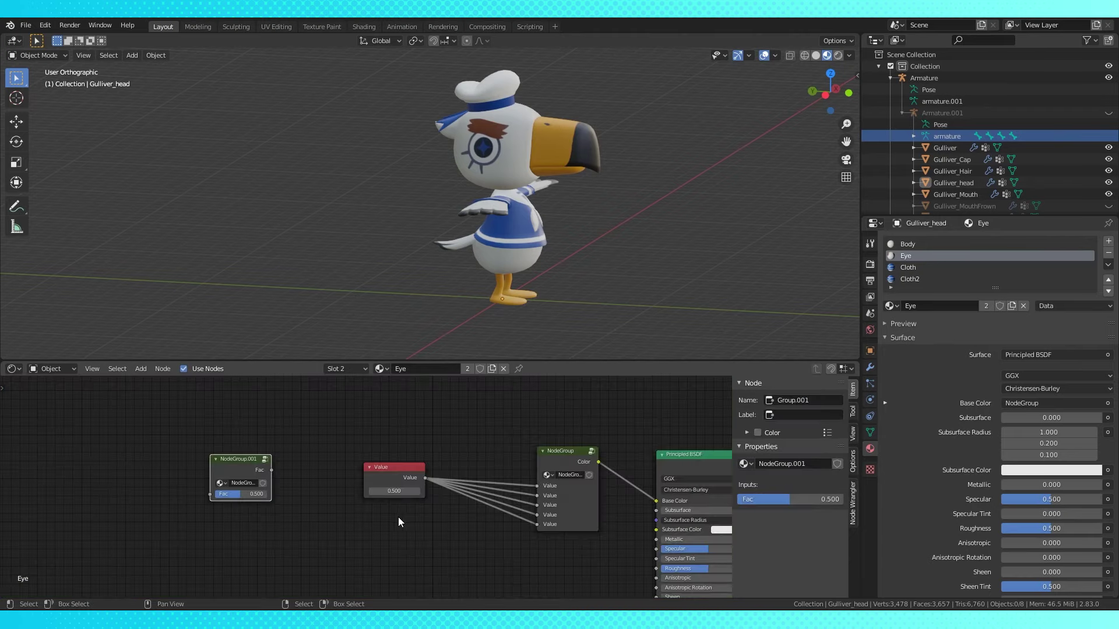
pyautogui.moveTo(239, 466); pyautogui.dragTo(273, 473)
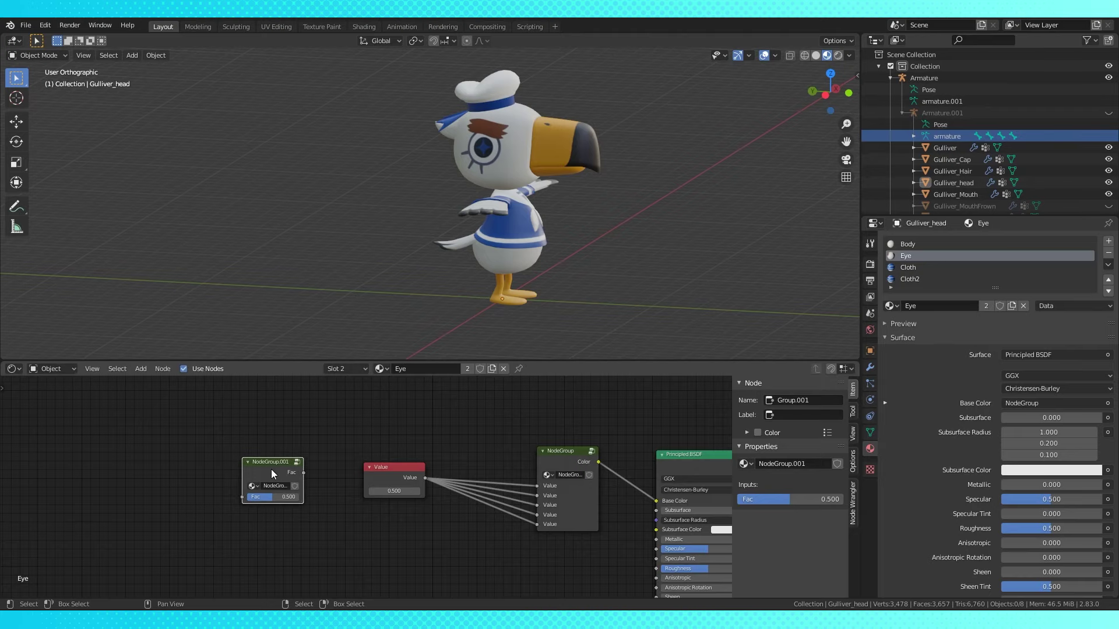
# - Set the maximum of the new group's Fac input to 6 and return to the main node tree
pyautogui.press('Tab')
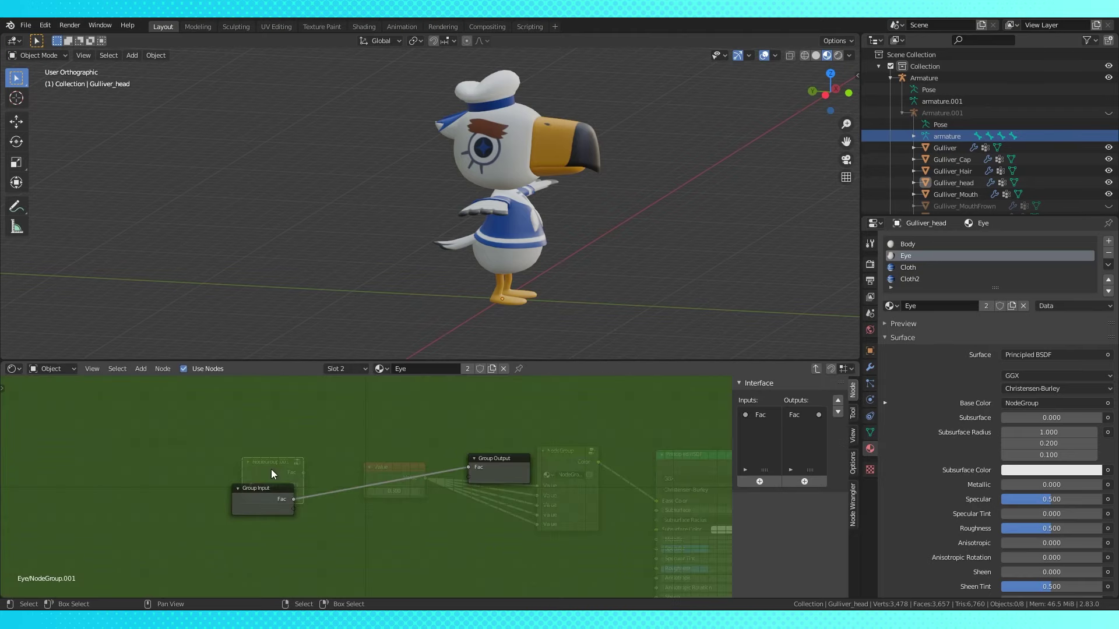
pyautogui.click(759, 417)
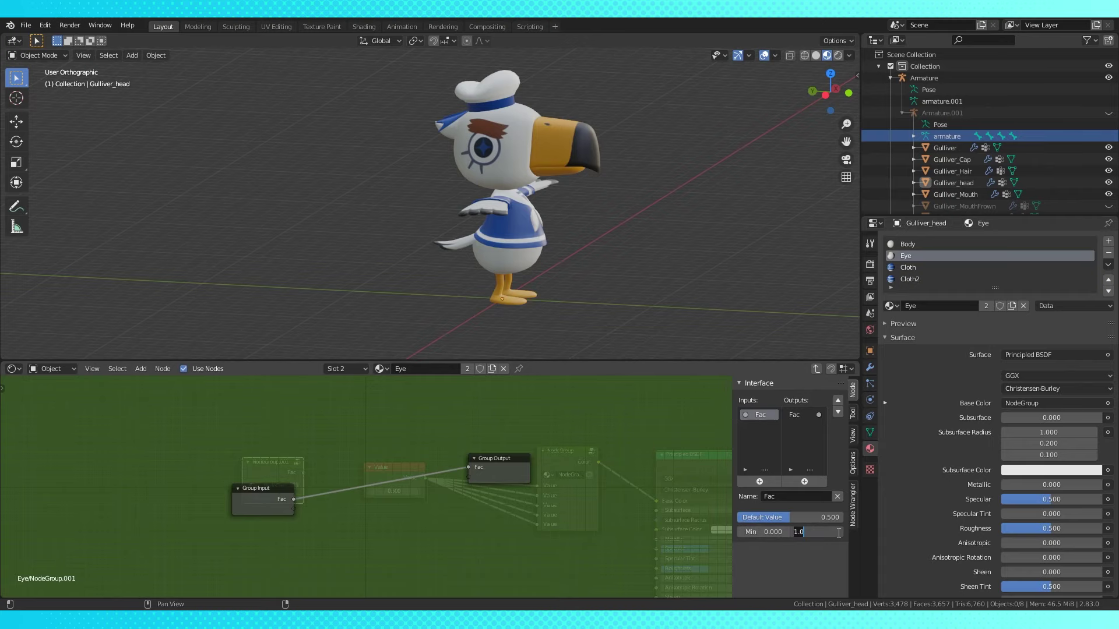
pyautogui.write('6')
pyautogui.press('Return')
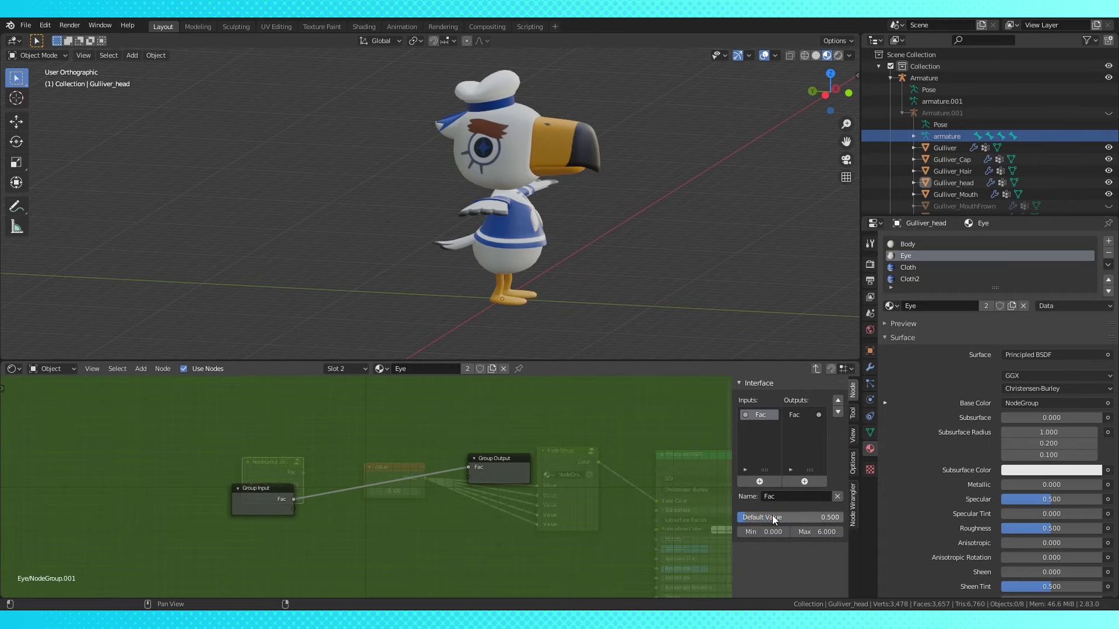
pyautogui.press('Tab')
# - Delete the Value node, connect the slider group's Fac output to all five Value inputs of the texture group, and move it closer
pyautogui.click(394, 468)
pyautogui.press('x')
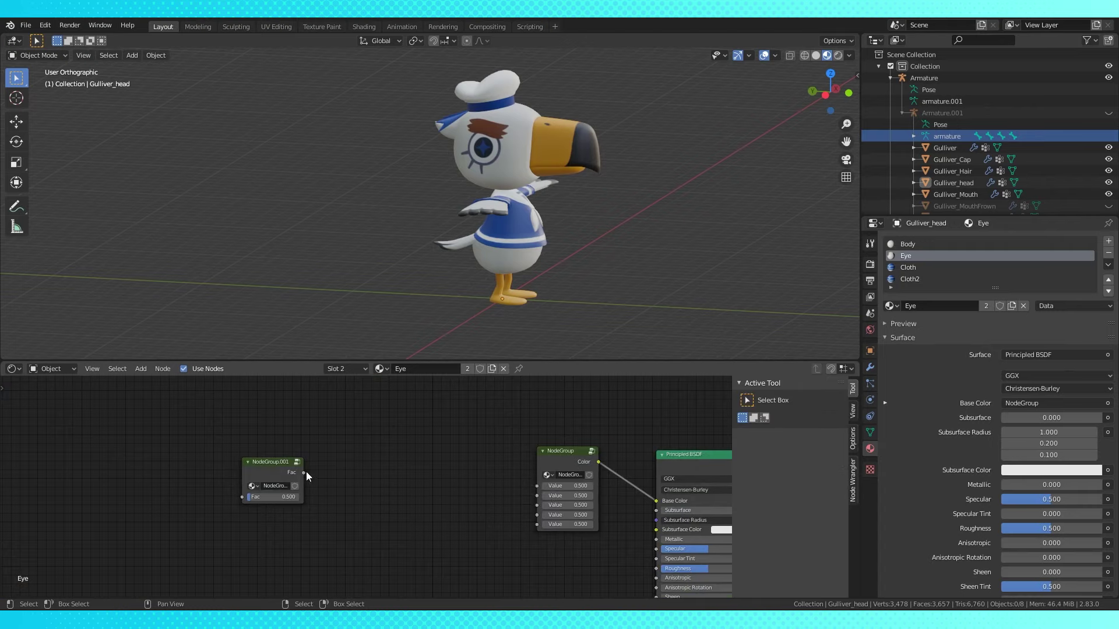
pyautogui.moveTo(304, 472); pyautogui.dragTo(537, 525)
pyautogui.moveTo(273, 497); pyautogui.dragTo(448, 466)
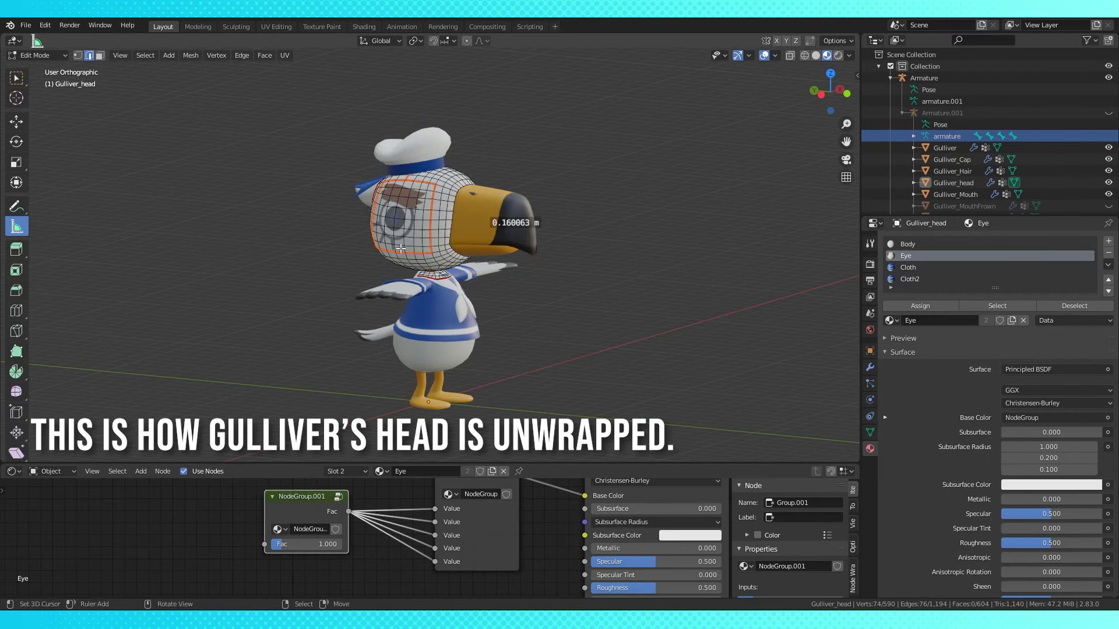
# - Insert a Math node set to Add between Group Input and Group Output inside the slider group and edit its second value
pyautogui.moveTo(559, 263); pyautogui.dragTo(437, 264, button='middle')
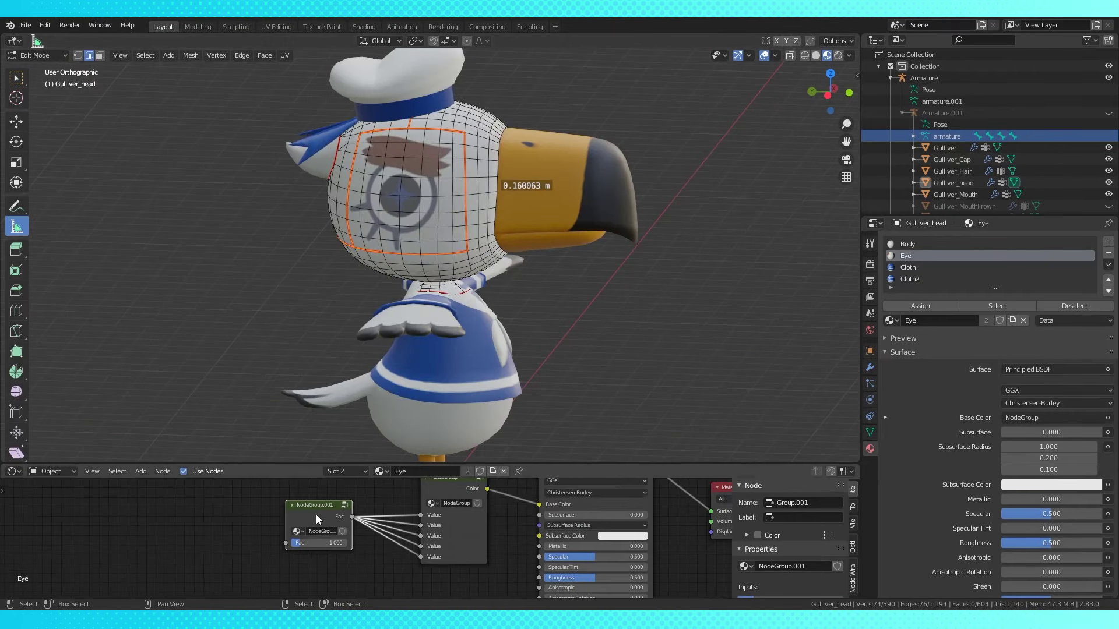
pyautogui.press('Tab')
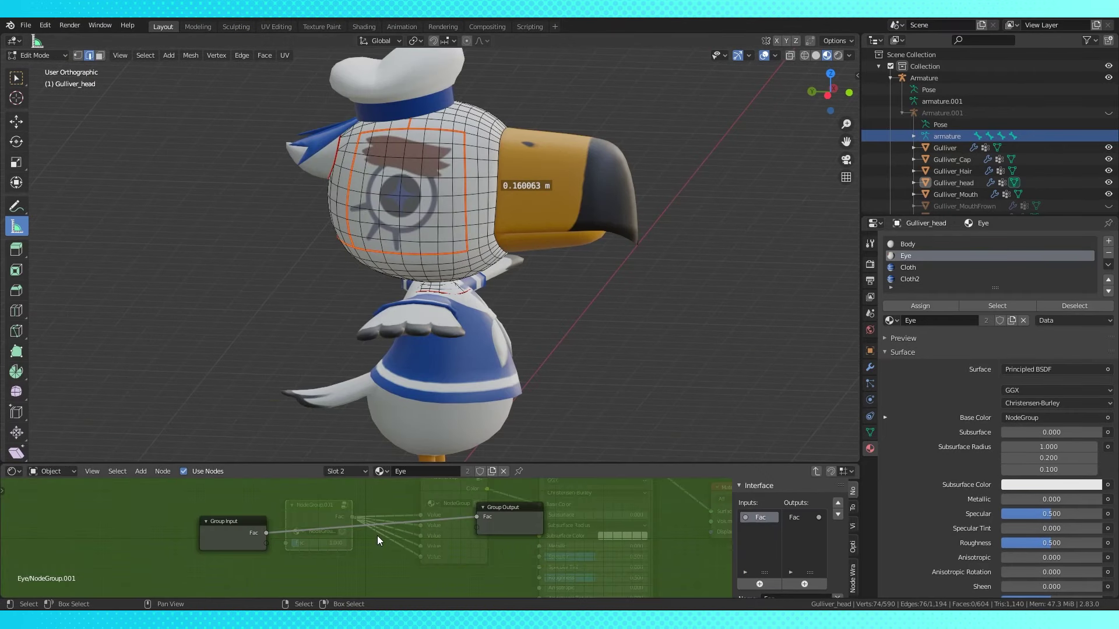
pyautogui.hotkey('shift', 'a')
pyautogui.moveTo(377, 536)
pyautogui.click(432, 455)
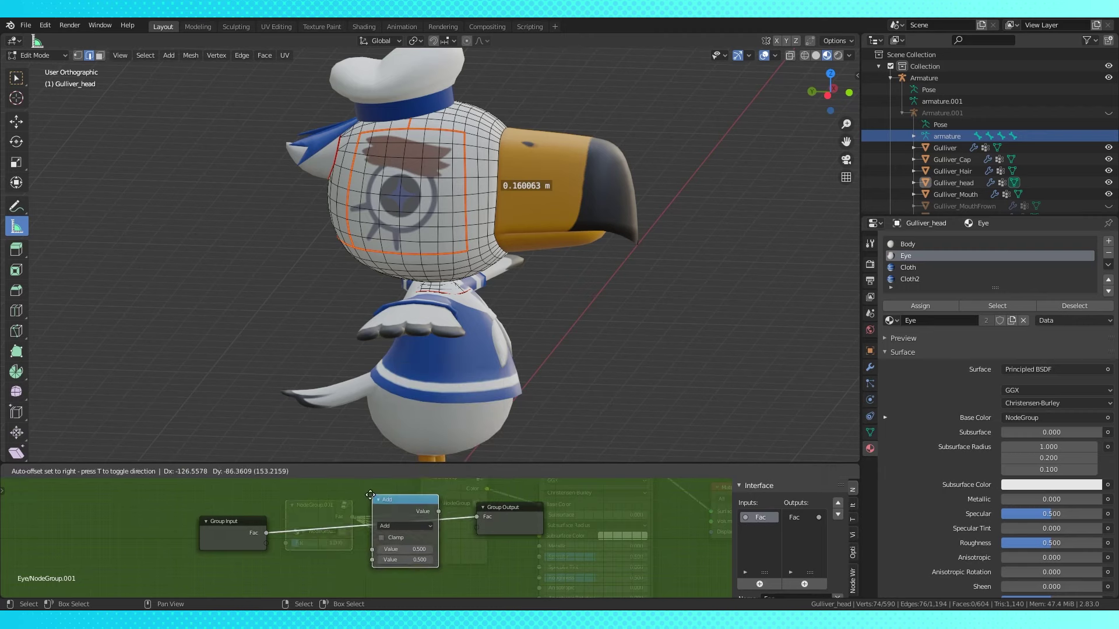
pyautogui.click(338, 492)
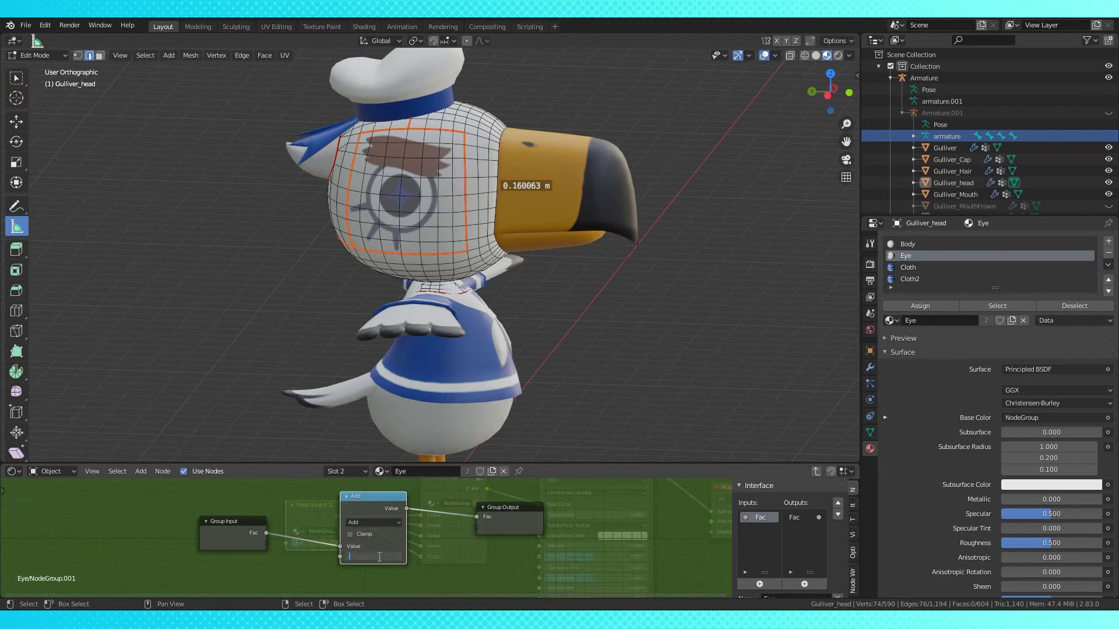
pyautogui.press('Return')
pyautogui.press('Tab')
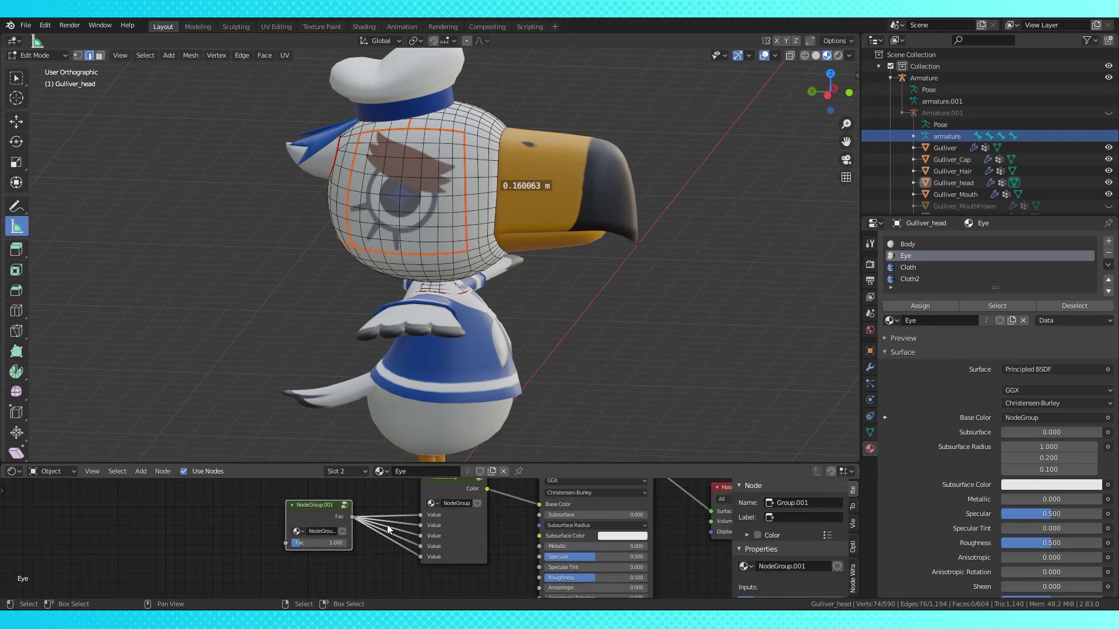
# - Test the eye textures by setting the slider group's Fac to 2, 3, 4 and 5, and sweep the slider back down
pyautogui.moveTo(301, 548)
pyautogui.mouseDown()
pyautogui.moveTo(292, 548)
pyautogui.moveTo(303, 546)
pyautogui.mouseUp()
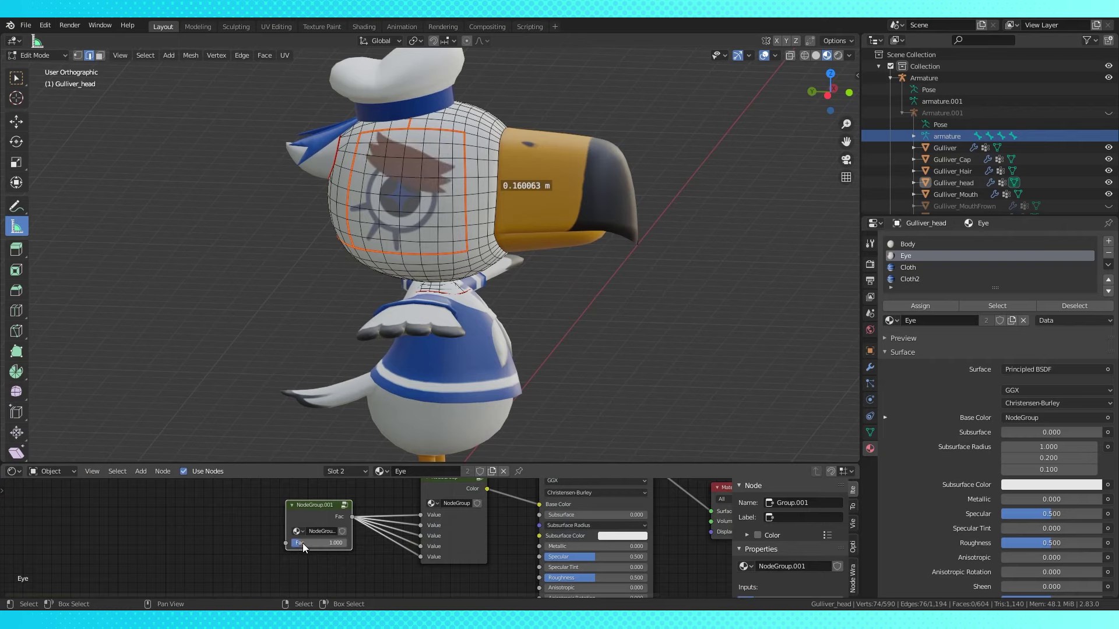
pyautogui.write('2')
pyautogui.press('Return')
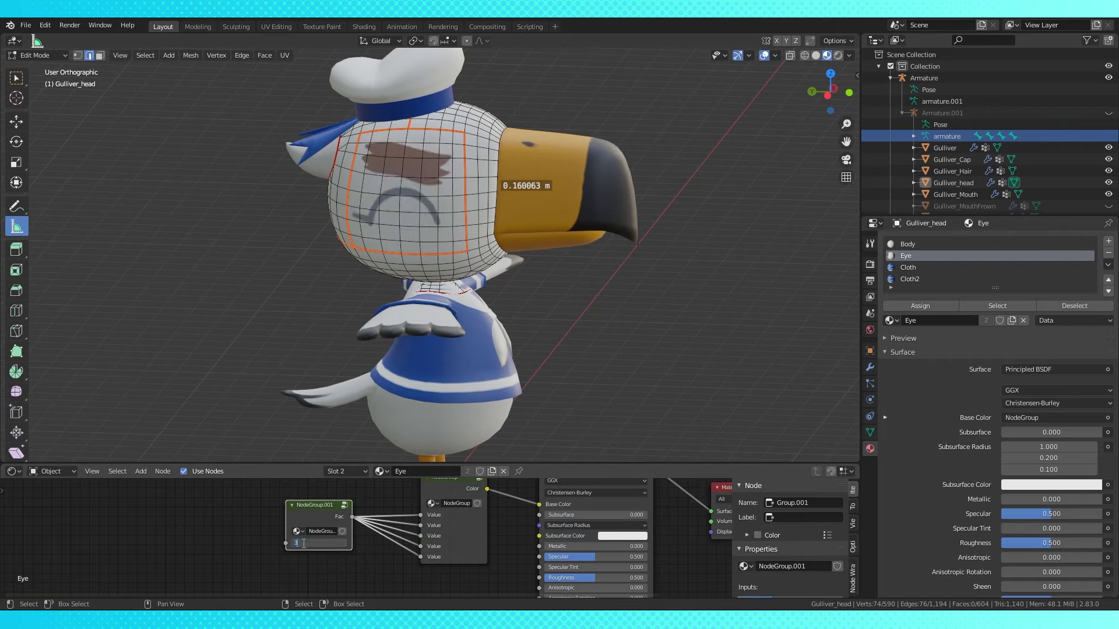
pyautogui.write('4')
pyautogui.press('Return')
pyautogui.write('5')
pyautogui.press('Return')
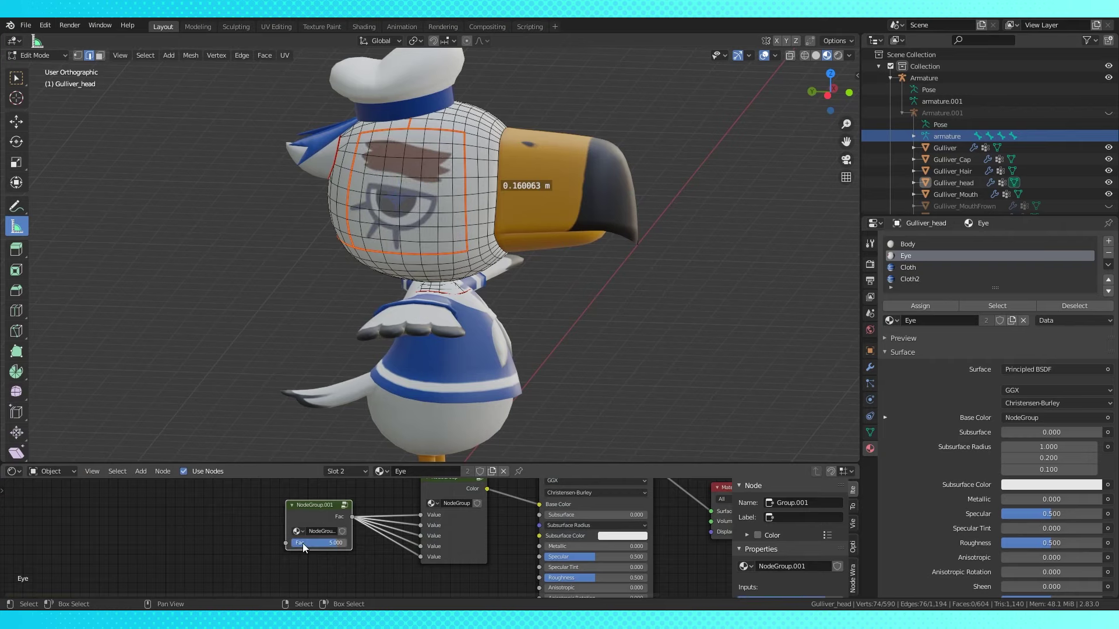
pyautogui.moveTo(343, 542); pyautogui.dragTo(294, 542)
pyautogui.scroll(-2, 429, 255)
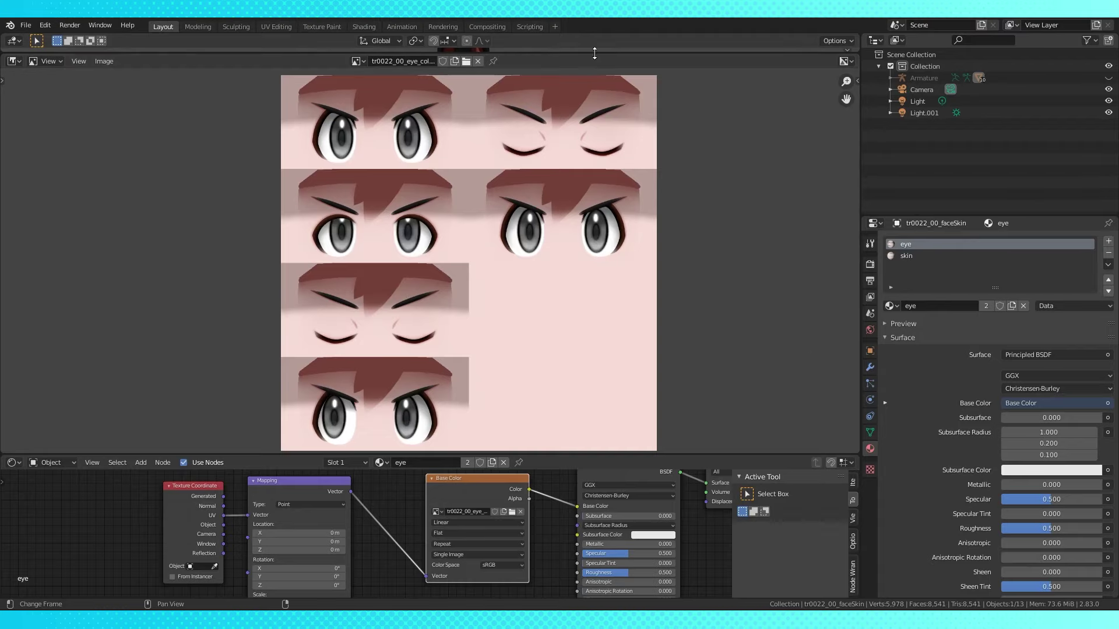
# - Enlarge the 3D viewport above the Image Editor and frame both the character's face and the whole eye texture sheet
pyautogui.moveTo(594, 52); pyautogui.dragTo(594, 273)
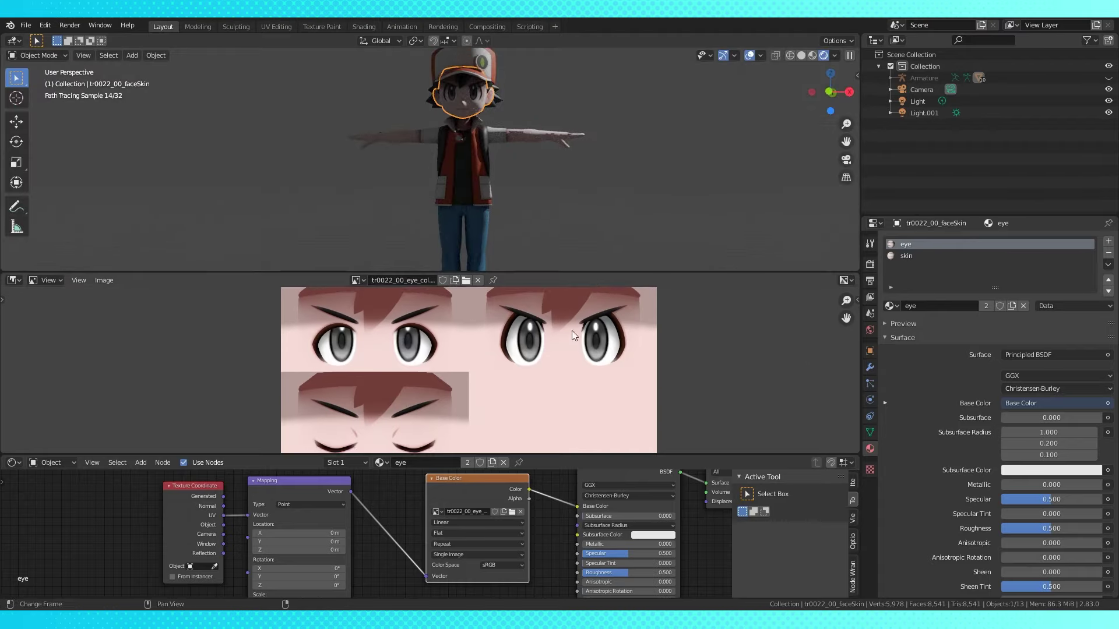
pyautogui.scroll(-5, 530, 372)
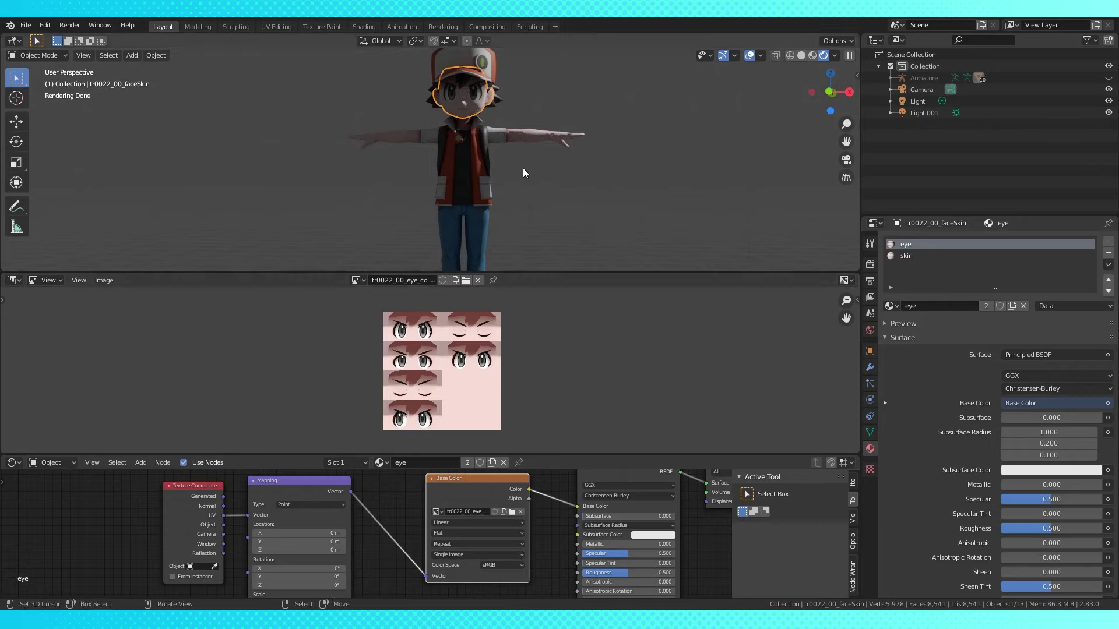
pyautogui.moveTo(522, 168); pyautogui.dragTo(550, 201, button='middle')
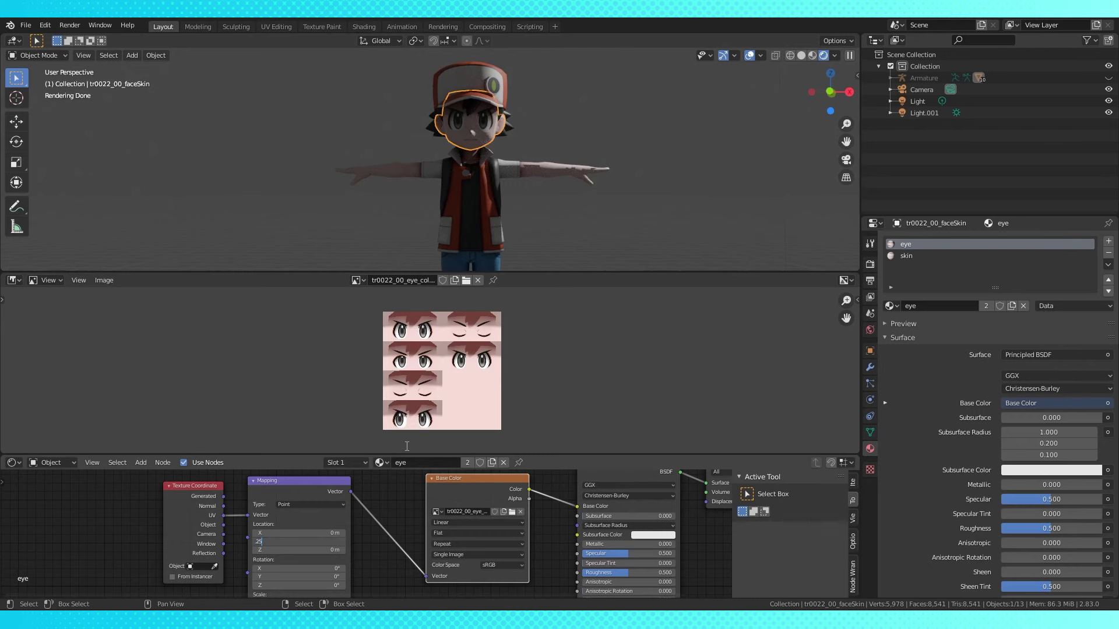
# - Step the Mapping node's Y location through 0.25 m, 0.5 m and 0.75 m to switch between the eye expressions
pyautogui.press('Return')
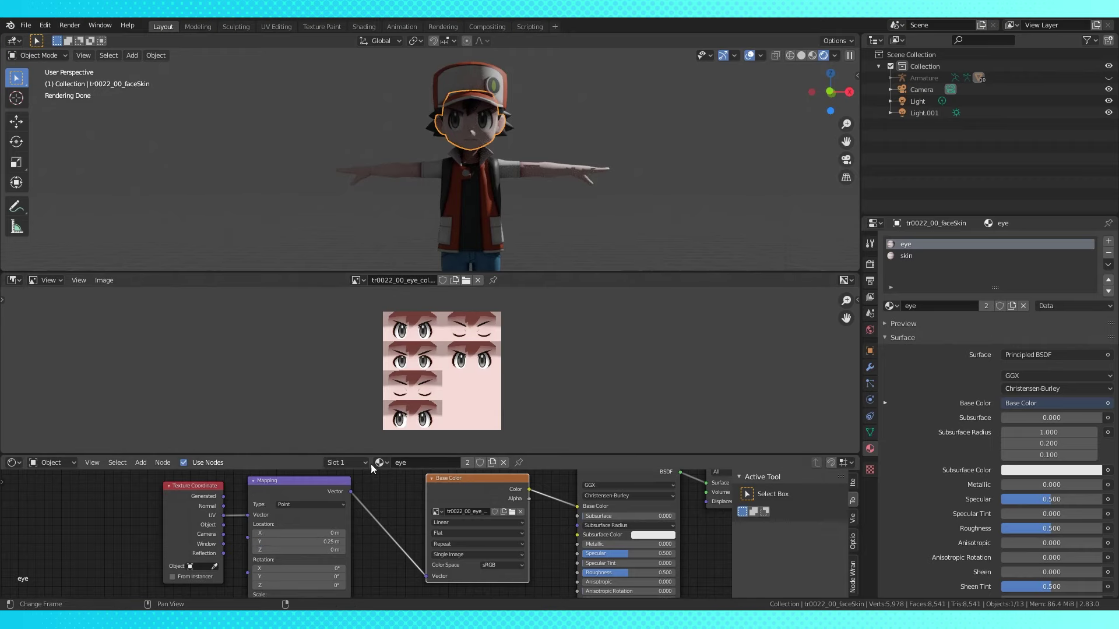
pyautogui.write('.5')
pyautogui.press('Return')
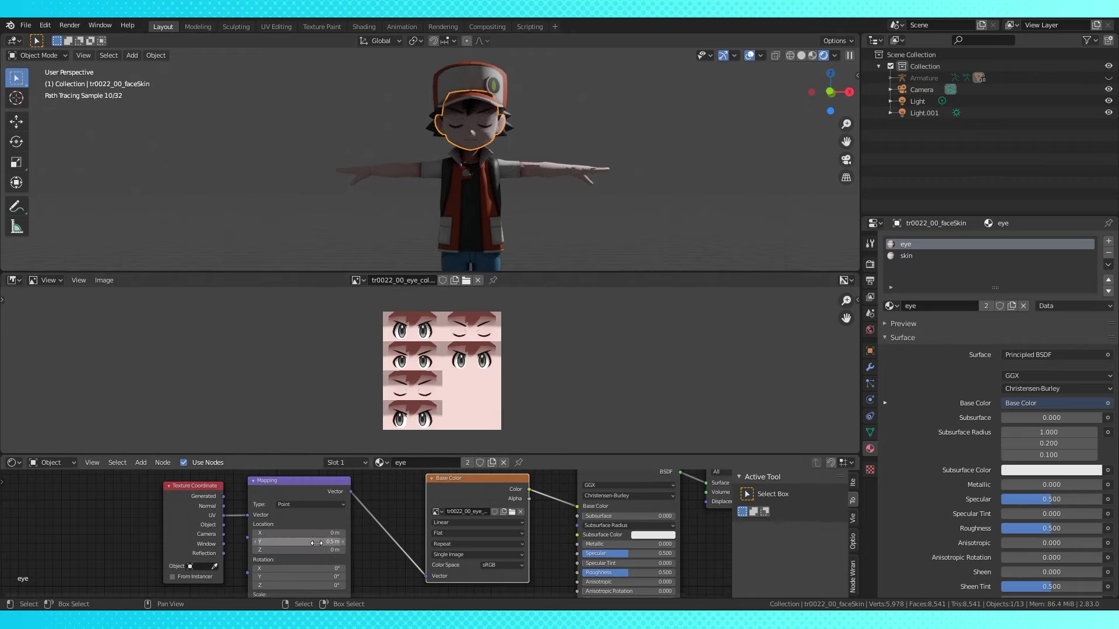
pyautogui.click(316, 542)
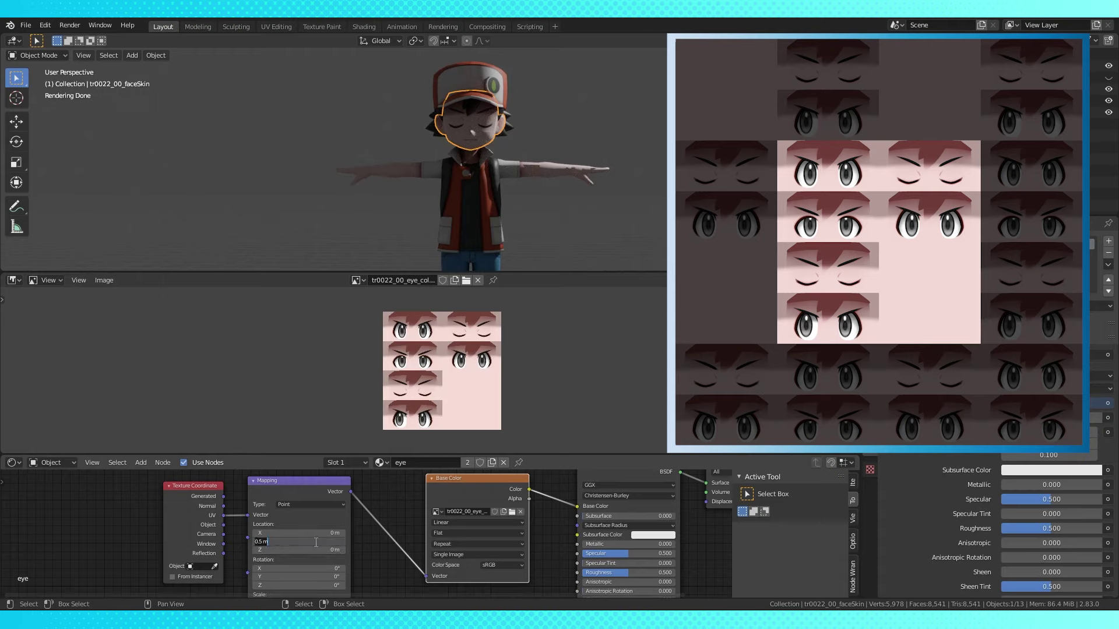
pyautogui.write('0.75')
pyautogui.press('Return')
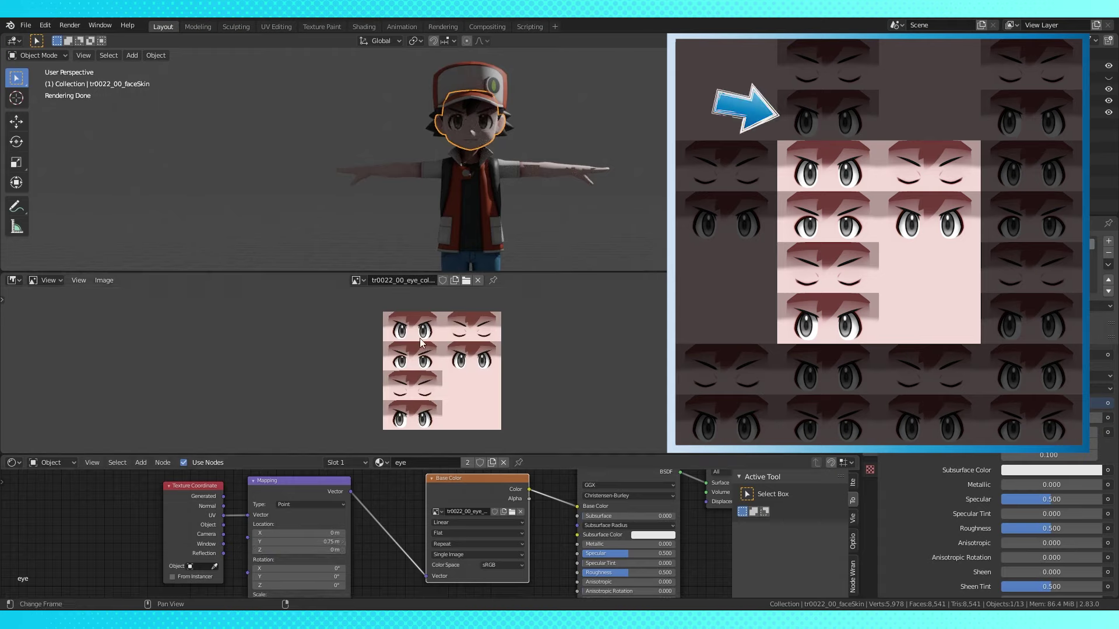
# - Set the Mapping node's X location to 0.5 m to use the texture sheet's second column of eyes
pyautogui.click(312, 534)
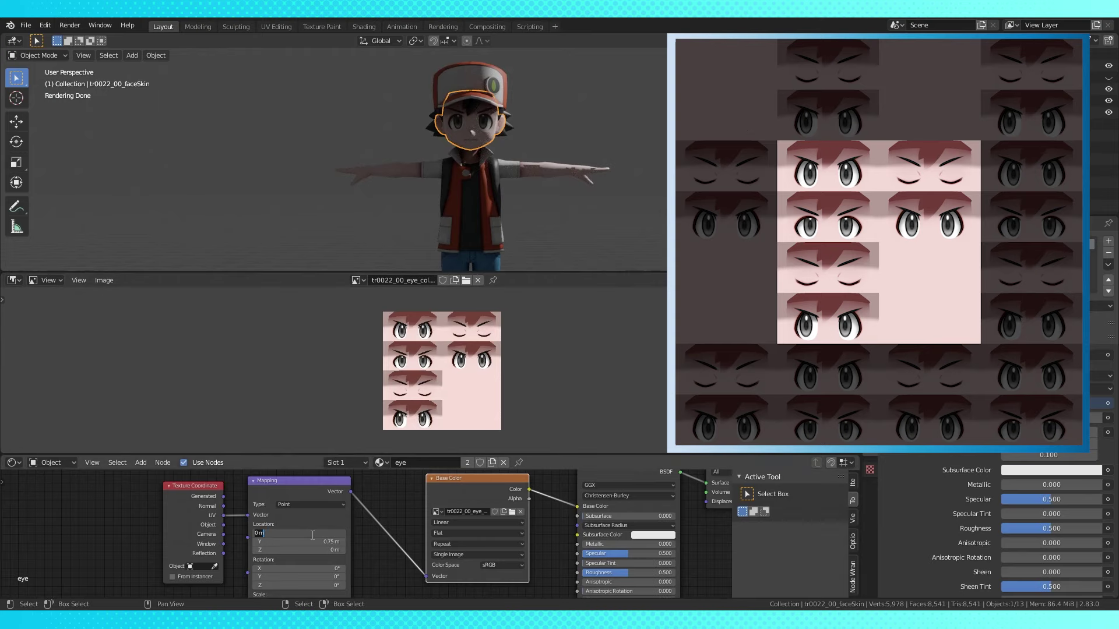
pyautogui.write('0.5')
pyautogui.press('Return')
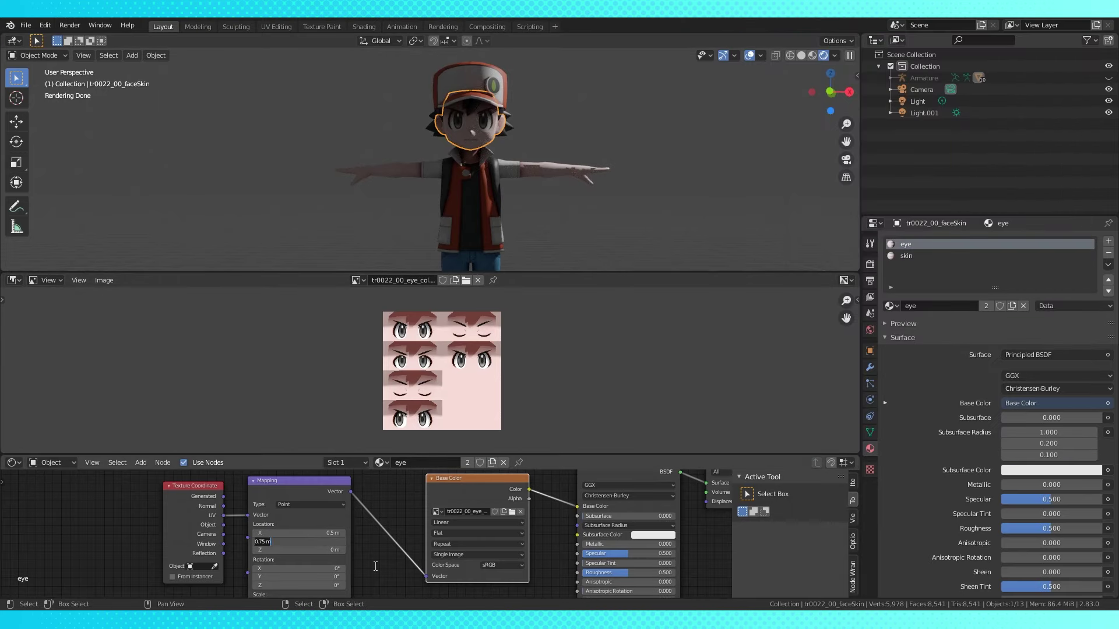
pyautogui.press('Return')
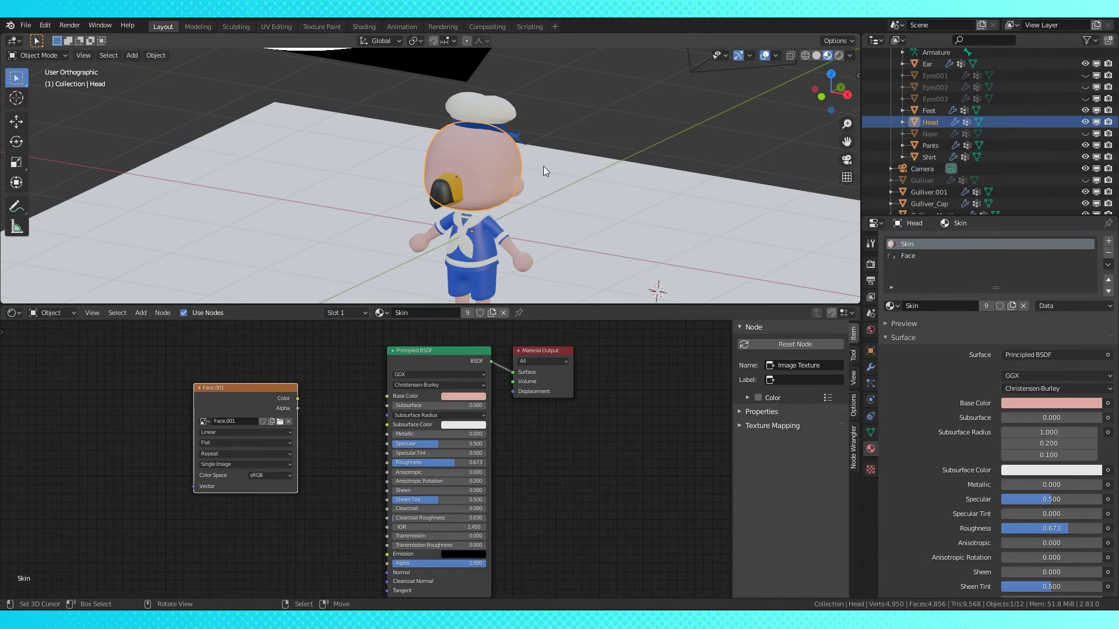
# - Duplicate the head's linked eye-area faces and move the copy slightly forward along the Y axis
pyautogui.scroll(3, 543, 171)
pyautogui.press('Tab')
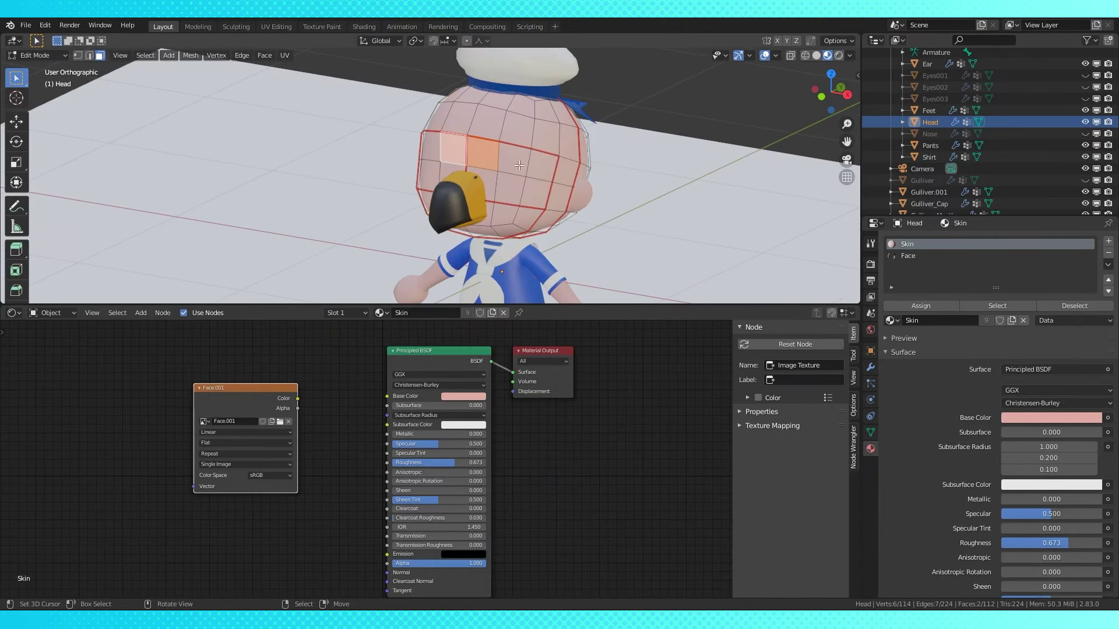
pyautogui.hotkey('ctrl', 'l')
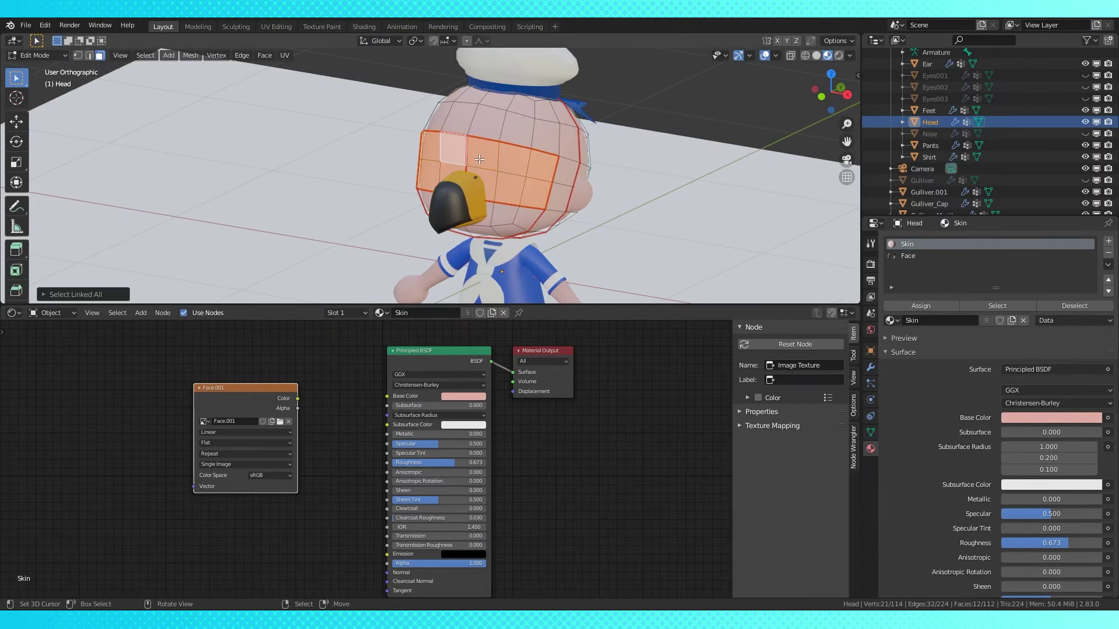
pyautogui.press('KP_3')
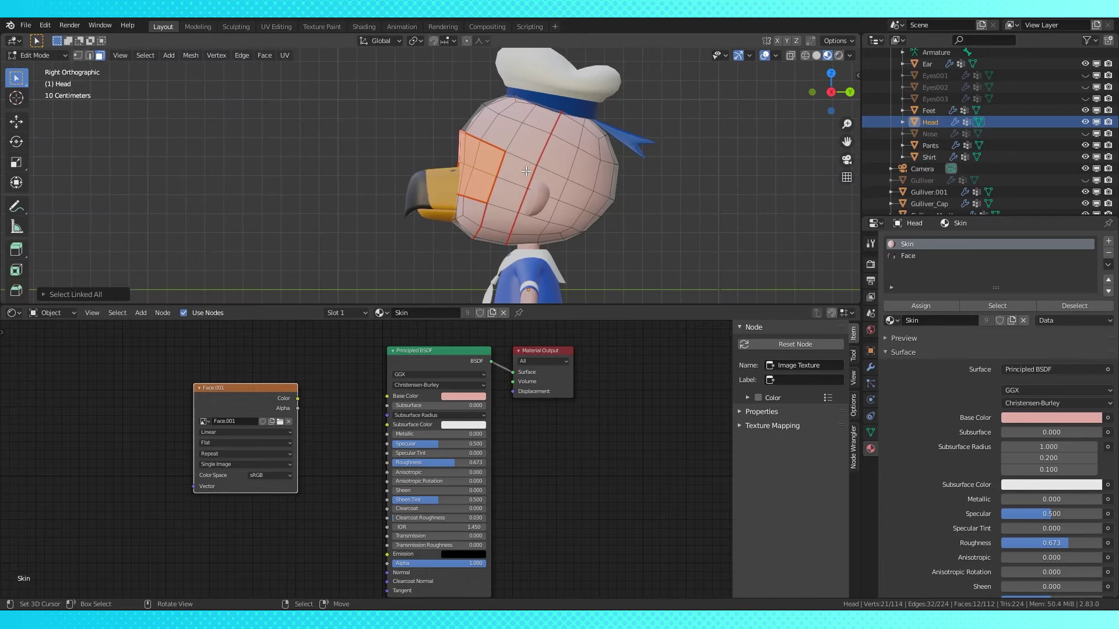
pyautogui.hotkey('shift', 'd')
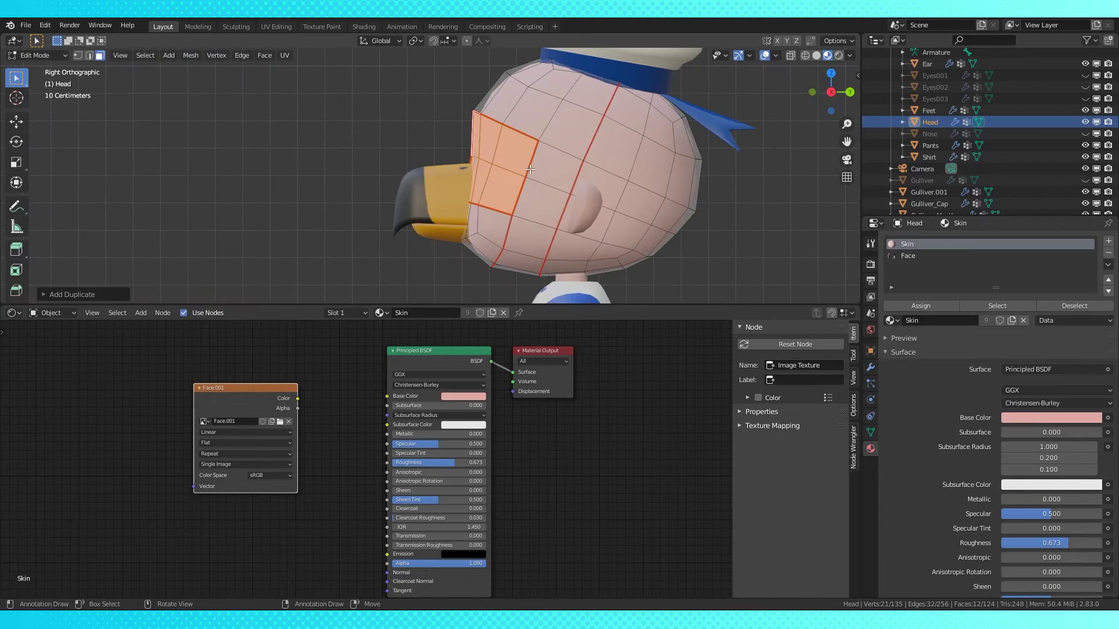
pyautogui.press('y')
pyautogui.click(526, 169)
# - Separate the duplicated eye-area faces from the head into their own object and open that object for mesh editing
pyautogui.press('p')
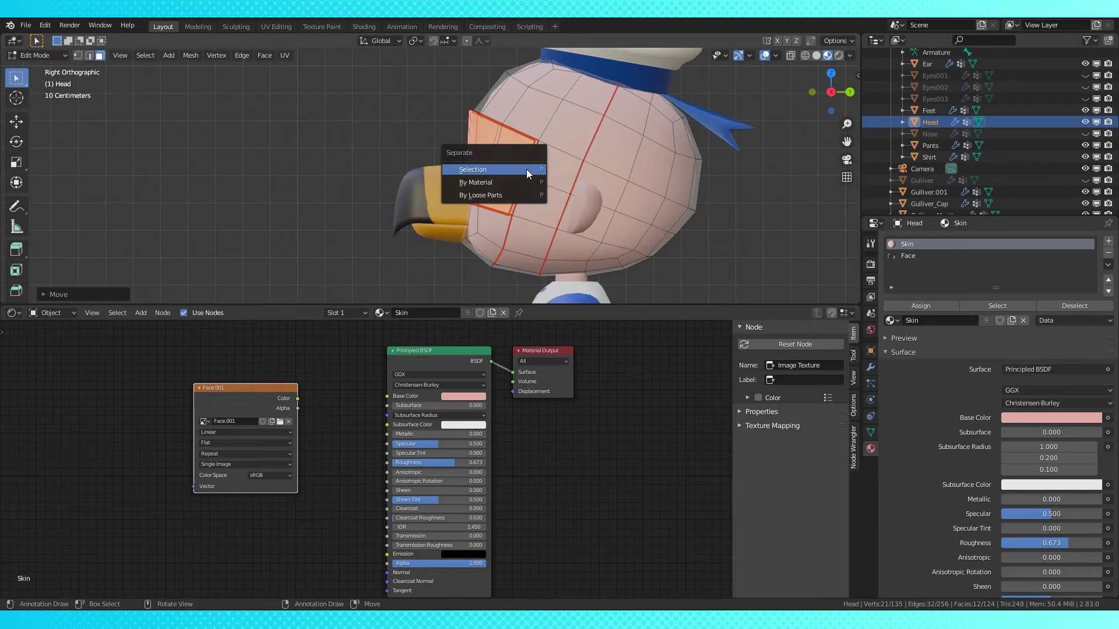
pyautogui.click(526, 169)
pyautogui.moveTo(526, 169); pyautogui.dragTo(496, 159, button='middle')
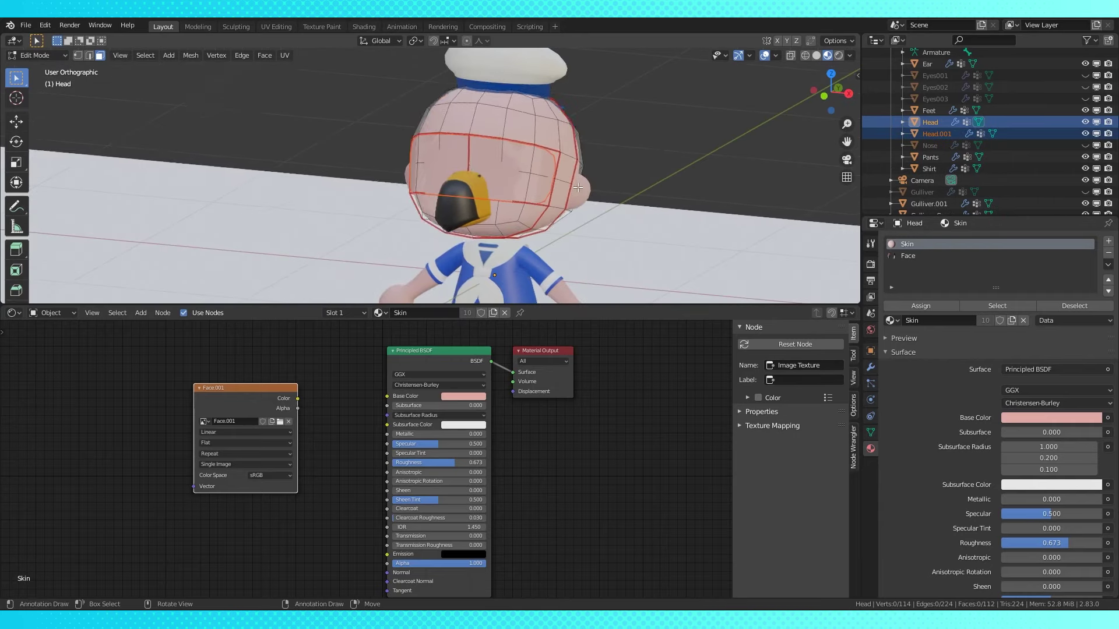
pyautogui.press('Tab')
pyautogui.click(495, 159)
pyautogui.press('Tab')
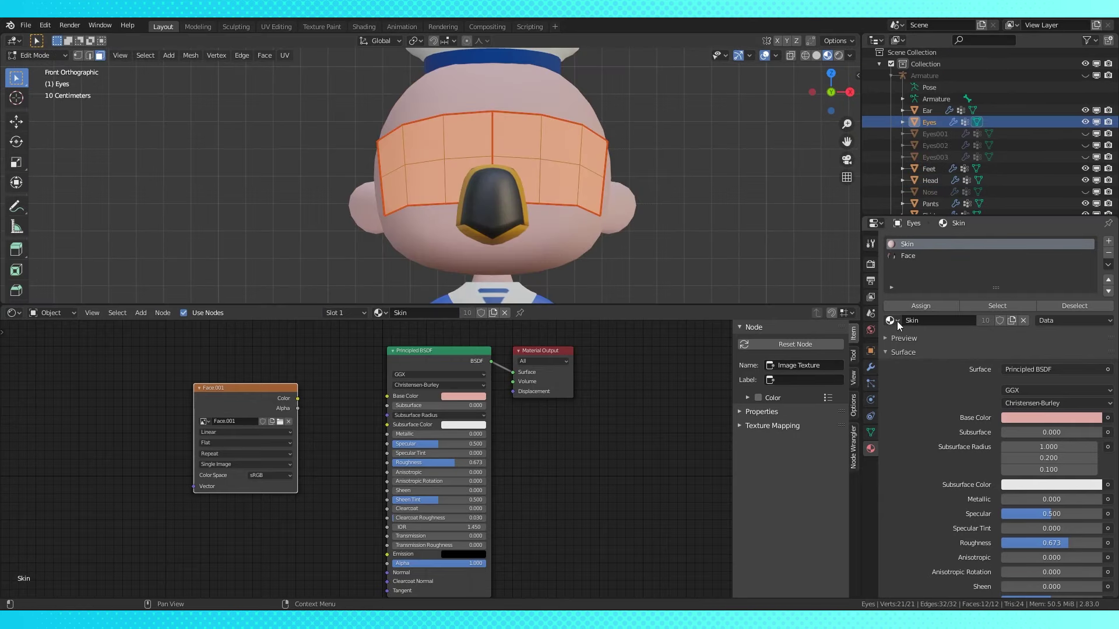
# - Replace the Skin material on the Eyes object with Eyes 002 and show its UV layout over the eye texture
pyautogui.click(892, 321)
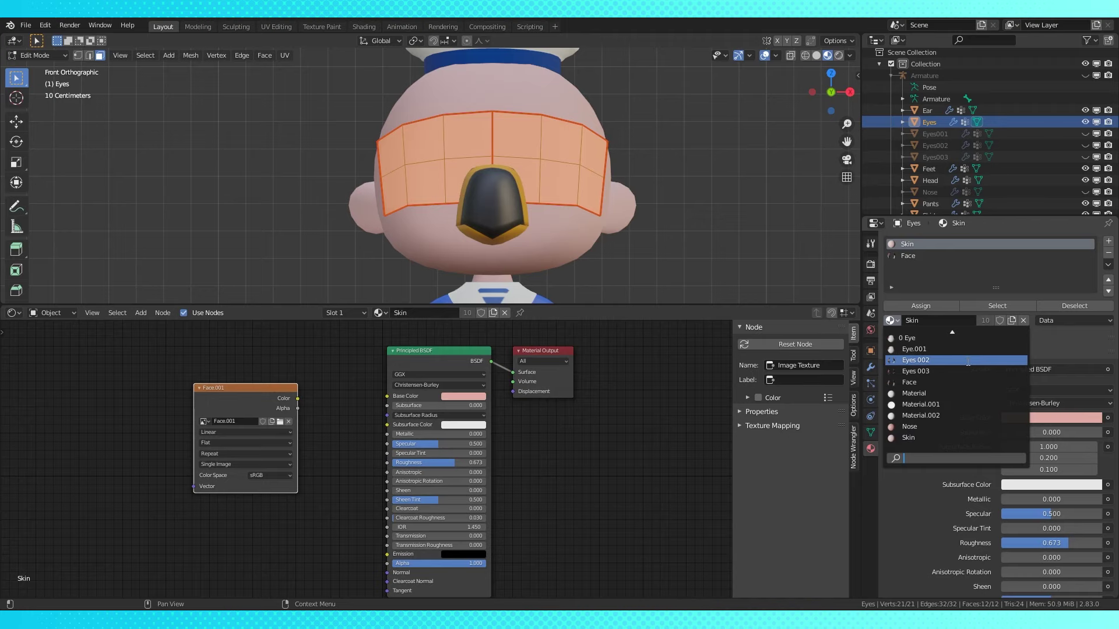
pyautogui.click(968, 361)
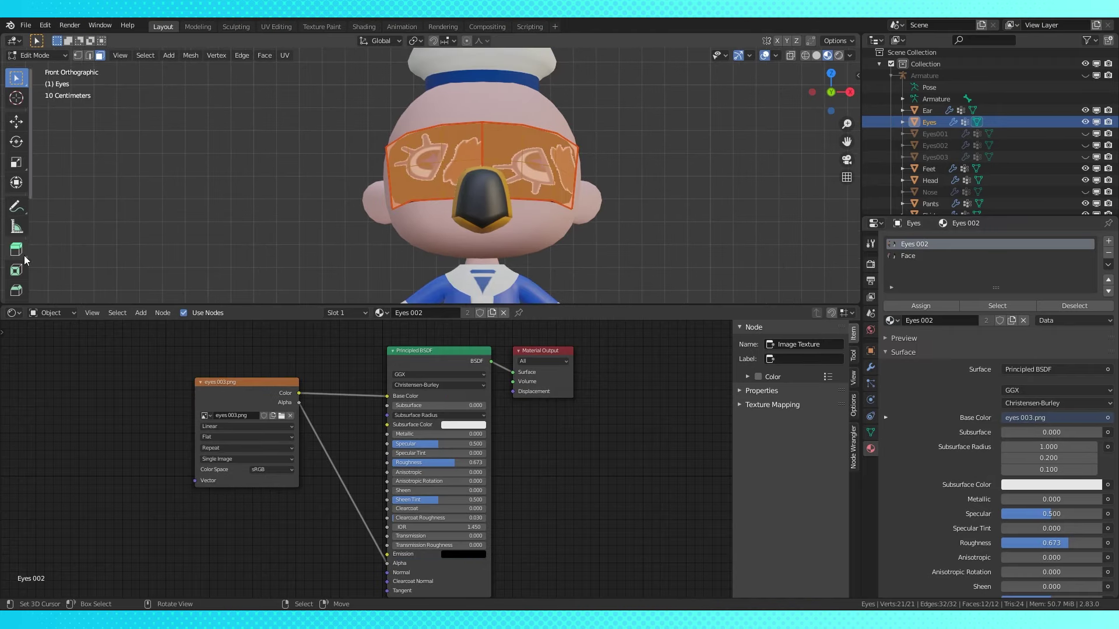
pyautogui.click(13, 313)
pyautogui.click(32, 382)
# - Rotate each of the two UV islands upright over its matching eye in eyes 003.png
pyautogui.press('l')
pyautogui.press('r')
pyautogui.click(386, 404)
pyautogui.press('l')
pyautogui.press('r')
pyautogui.click(614, 421)
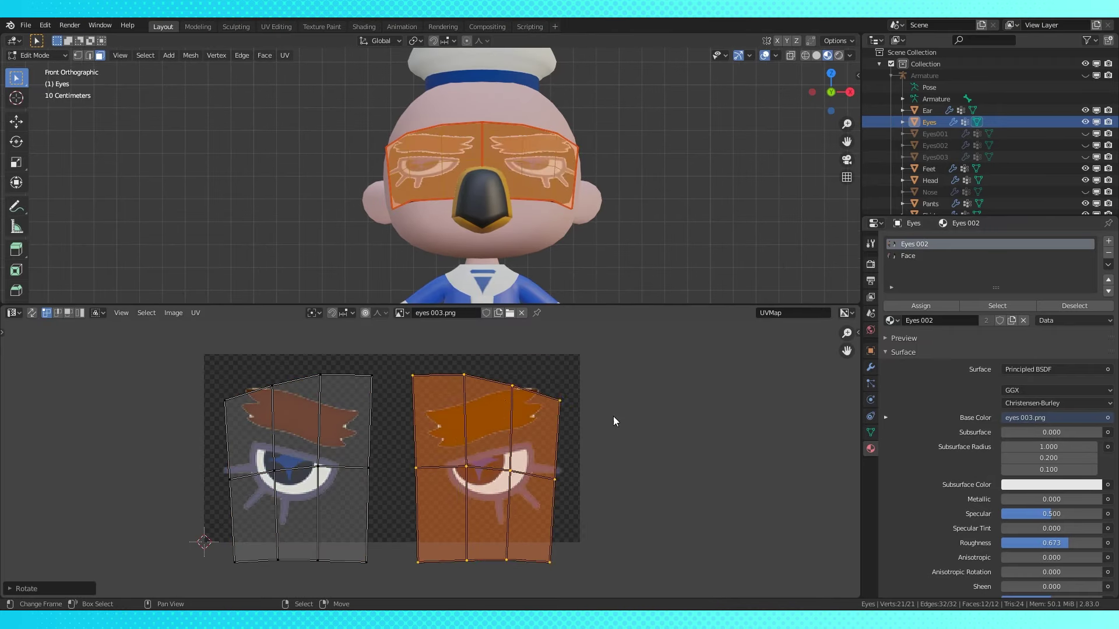
# - Widen both UV islands along X and position them so each one covers its eye and eyebrow
pyautogui.press('s')
pyautogui.press('x')
pyautogui.click(712, 420)
pyautogui.click(382, 403)
pyautogui.press('l')
pyautogui.press('s')
pyautogui.press('x')
pyautogui.click(451, 383)
pyautogui.press('g')
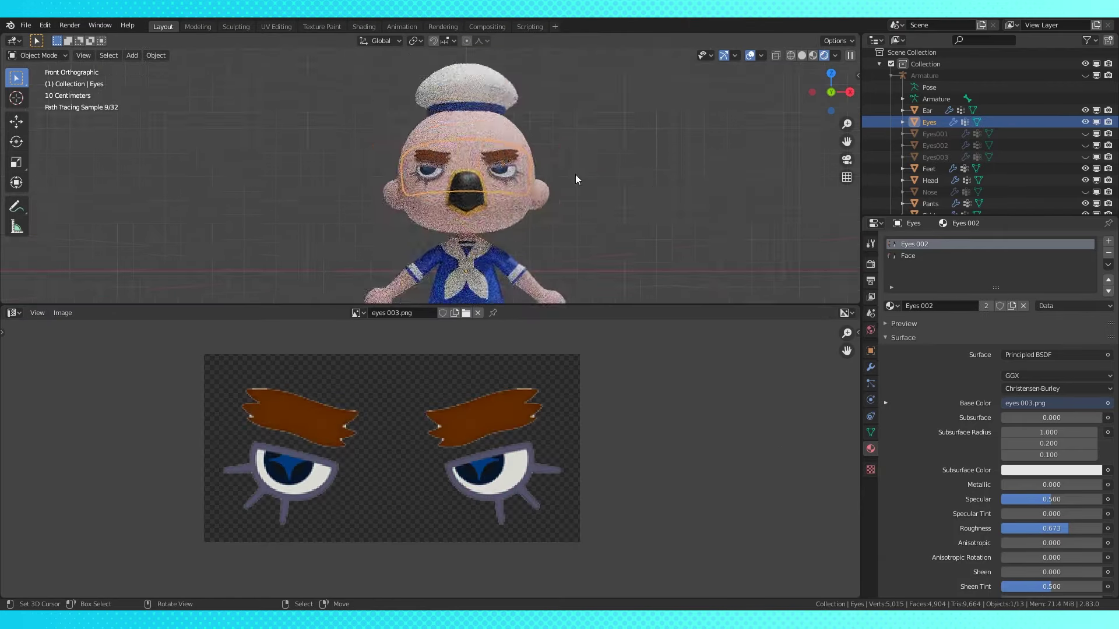
# - Adjust the eye mesh's distance from the head along the Y axis, and leave mesh editing
pyautogui.moveTo(575, 174); pyautogui.dragTo(537, 158, button='middle')
pyautogui.scroll(4, 557, 183)
pyautogui.press('g')
pyautogui.press('y')
pyautogui.click(540, 156)
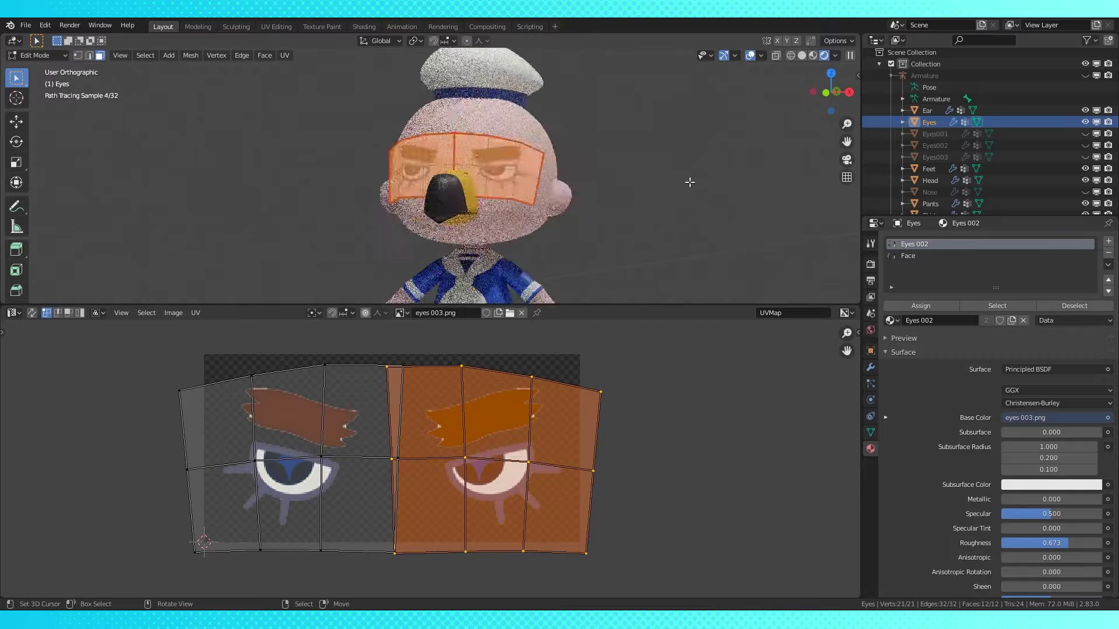
pyautogui.press('Tab')
# - Hide the Eyes object and show Eyes001, Eyes002 and Eyes003 one after another, ending with Eyes003 shown
pyautogui.click(1083, 122)
pyautogui.click(1082, 133)
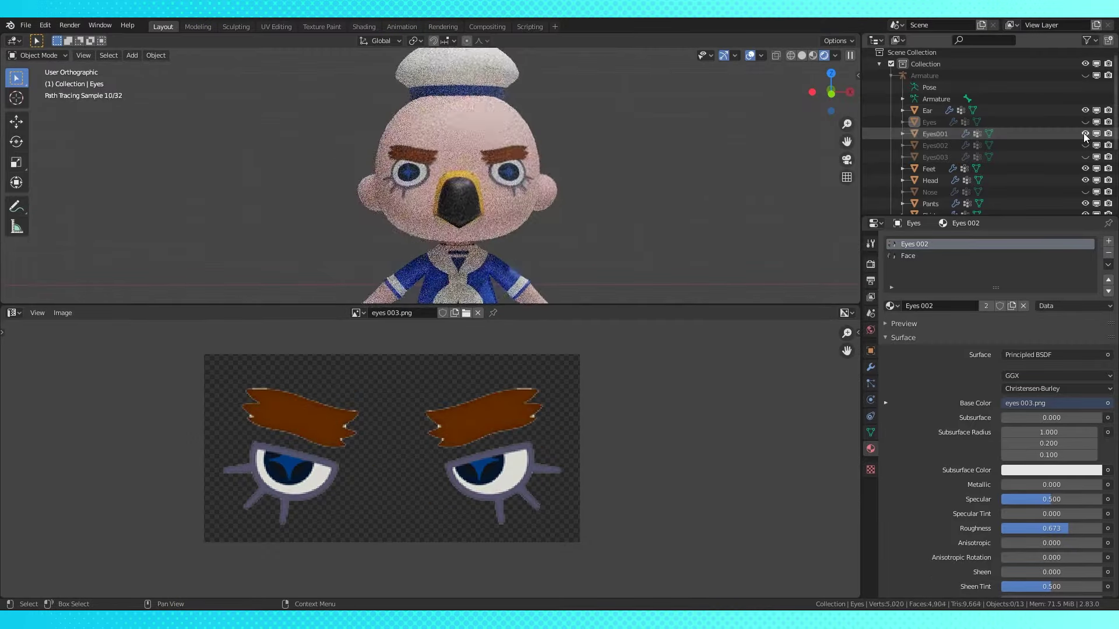
pyautogui.click(1083, 133)
pyautogui.click(1085, 145)
pyautogui.click(1085, 145)
pyautogui.click(1086, 158)
# - Inspect the shader nodes of the Eyes002 and Eyes003 objects to compare their separate eye textures
pyautogui.click(13, 313)
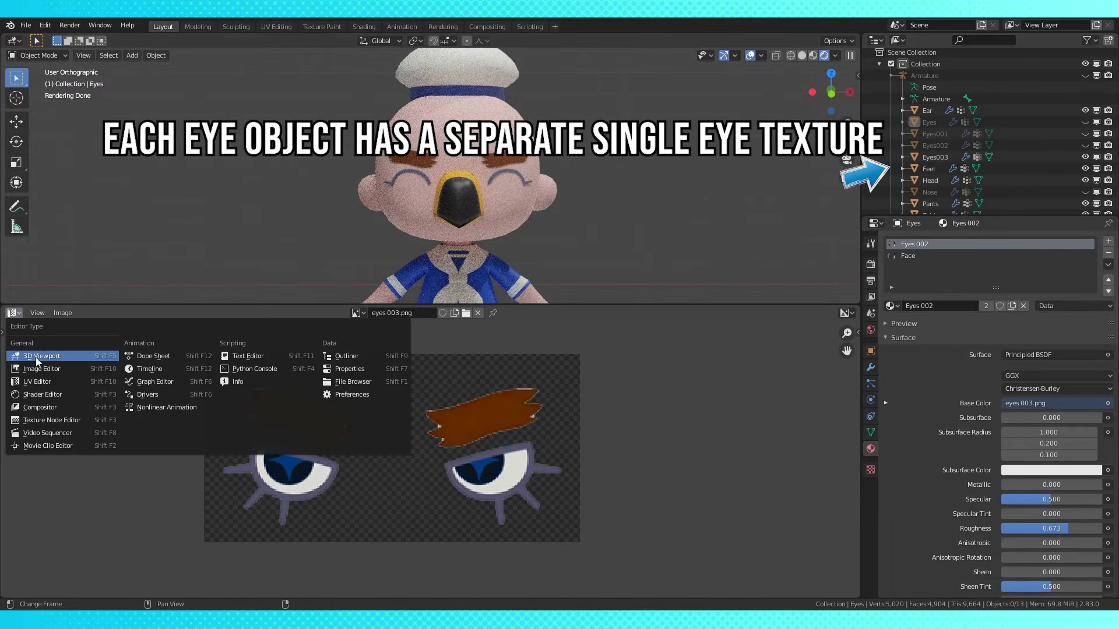
pyautogui.click(41, 395)
pyautogui.scroll(-3, 594, 212)
pyautogui.scroll(-2, 358, 455)
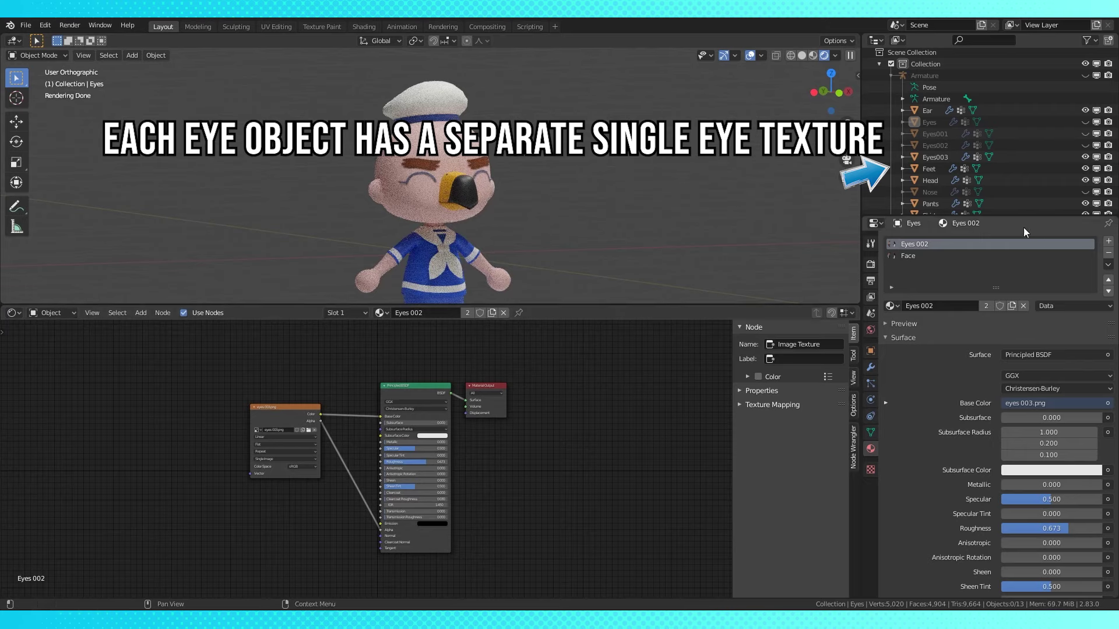
pyautogui.click(934, 146)
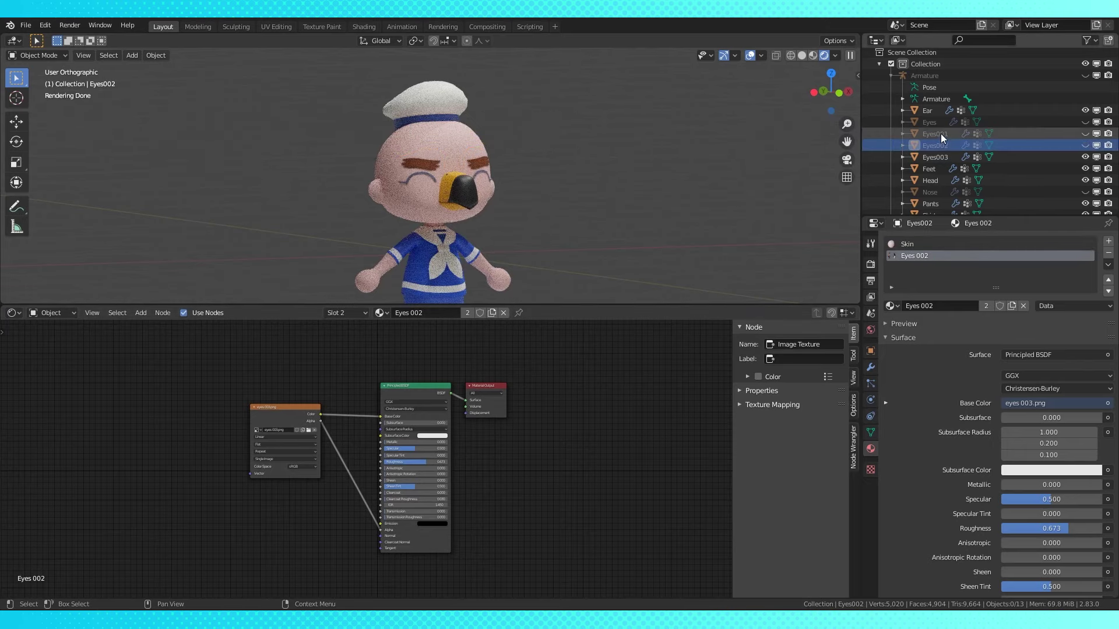
pyautogui.click(939, 157)
# - Toggle the visibility of Eyes001, Eyes002 and Eyes003 to switch between the eye expressions
pyautogui.click(1085, 146)
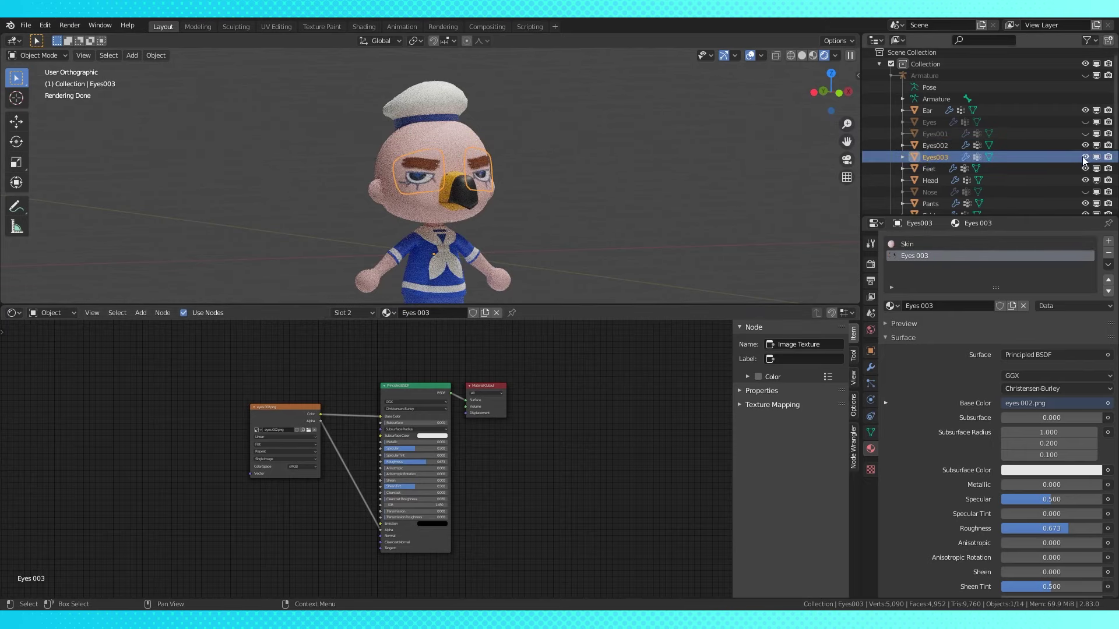
pyautogui.click(1085, 134)
pyautogui.click(1085, 157)
pyautogui.click(1085, 145)
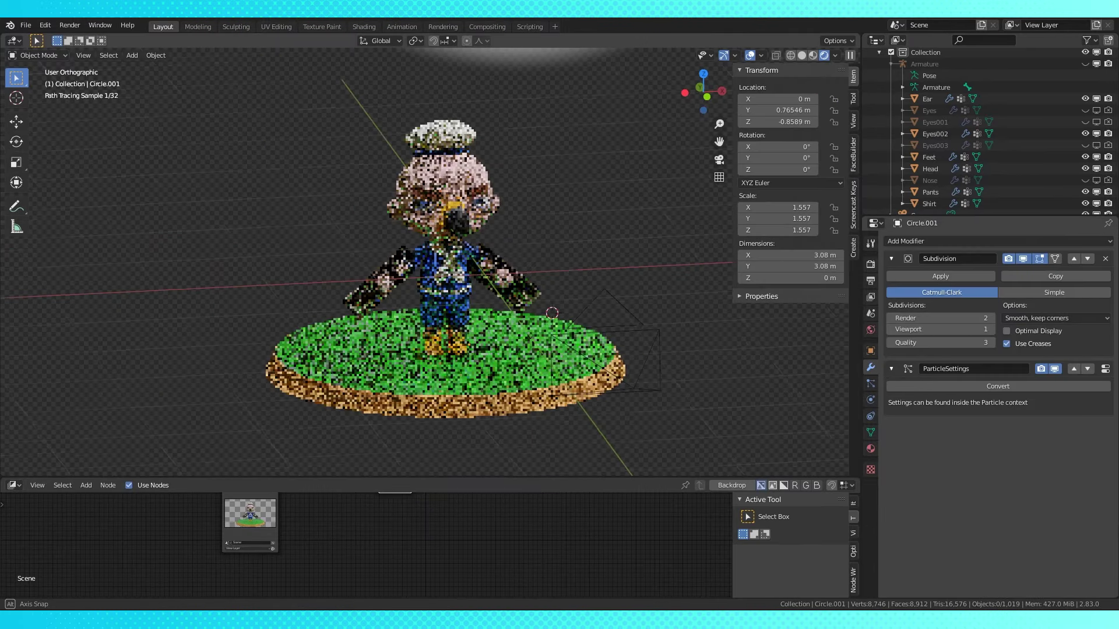
pyautogui.scroll(-1, 660, 306)
pyautogui.moveTo(550, 300); pyautogui.dragTo(459, 302, button='middle')
pyautogui.scroll(-4, 585, 303)
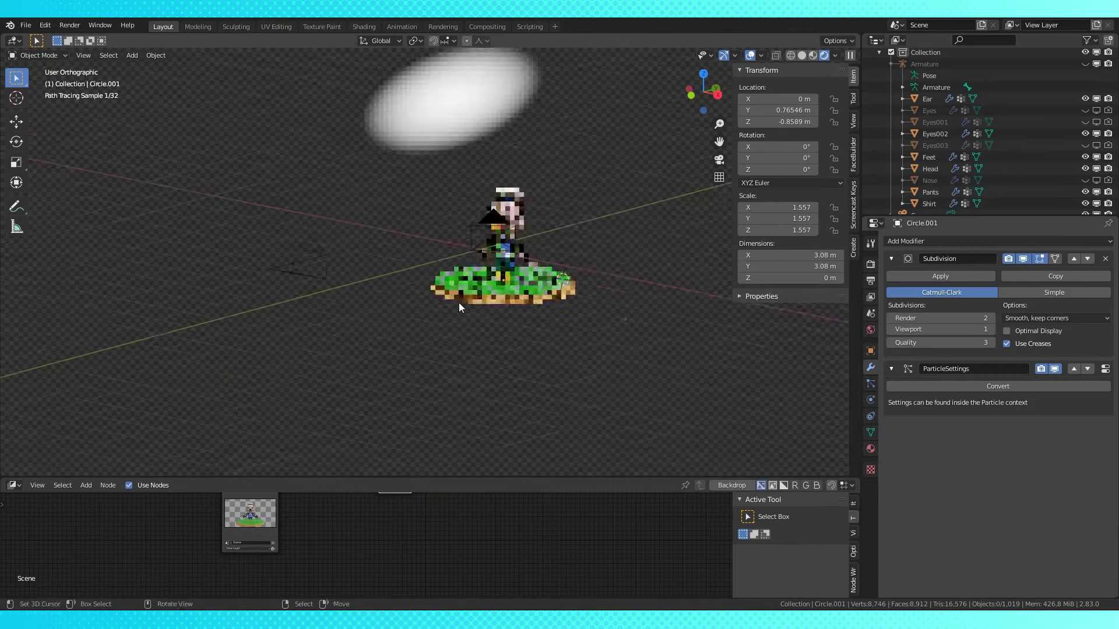
pyautogui.scroll(5, 459, 302)
pyautogui.click(619, 343)
pyautogui.moveTo(619, 343); pyautogui.dragTo(639, 331, button='middle')
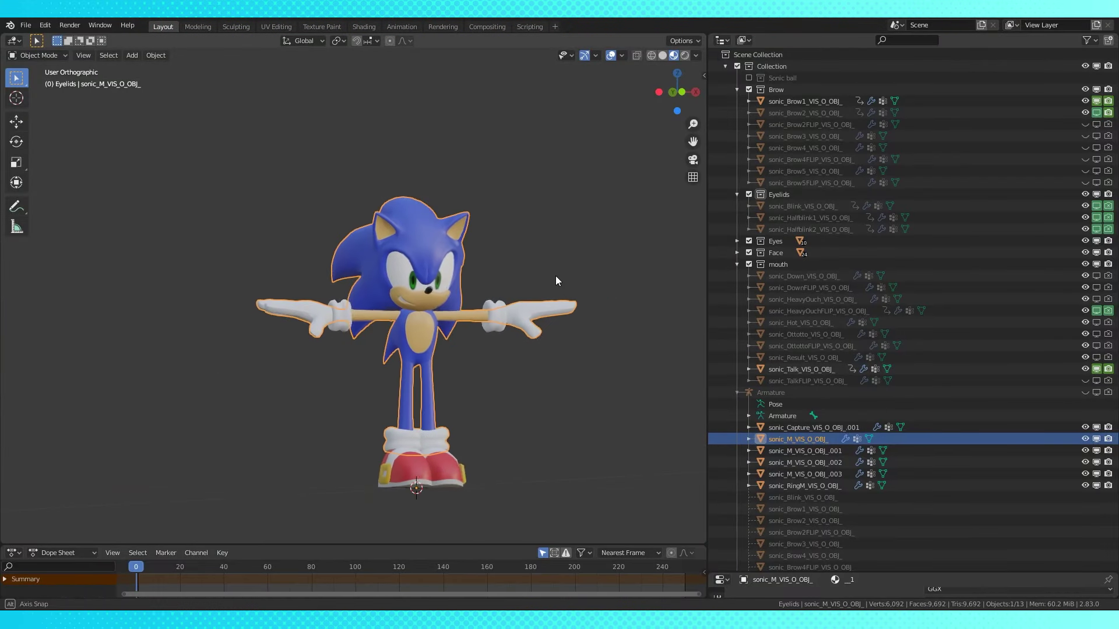
# - Step through the opening frames of the Sonic scene to examine the animated visibility of the brow and mouth objects
pyautogui.keyDown('alt'); pyautogui.scroll(-8, 555, 275); pyautogui.keyUp('alt')
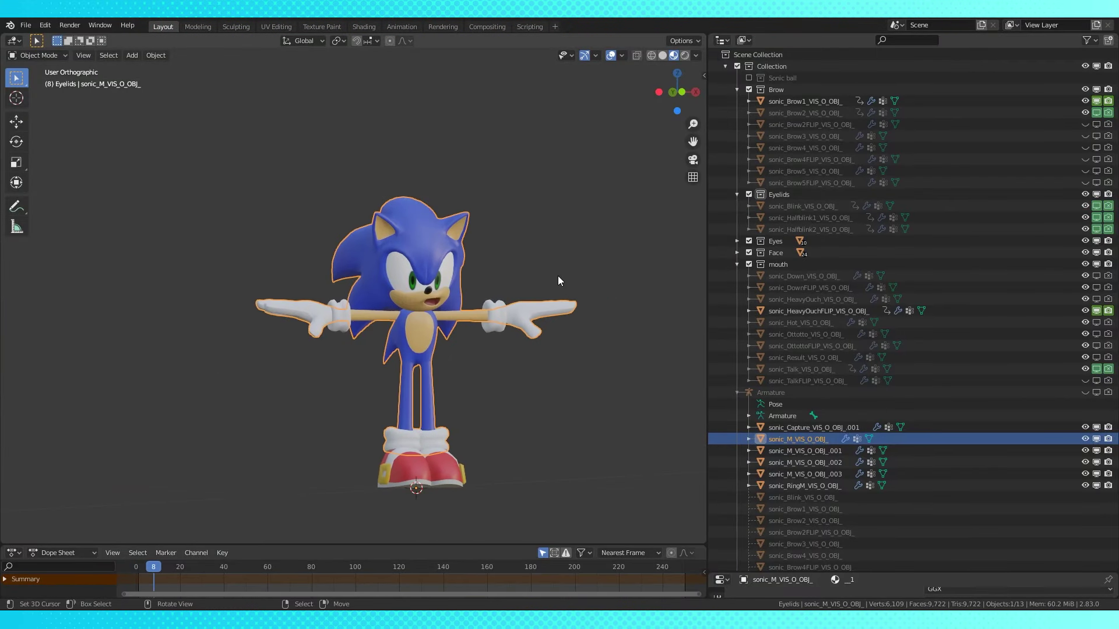
pyautogui.keyDown('alt'); pyautogui.scroll(9, 562, 278); pyautogui.keyUp('alt')
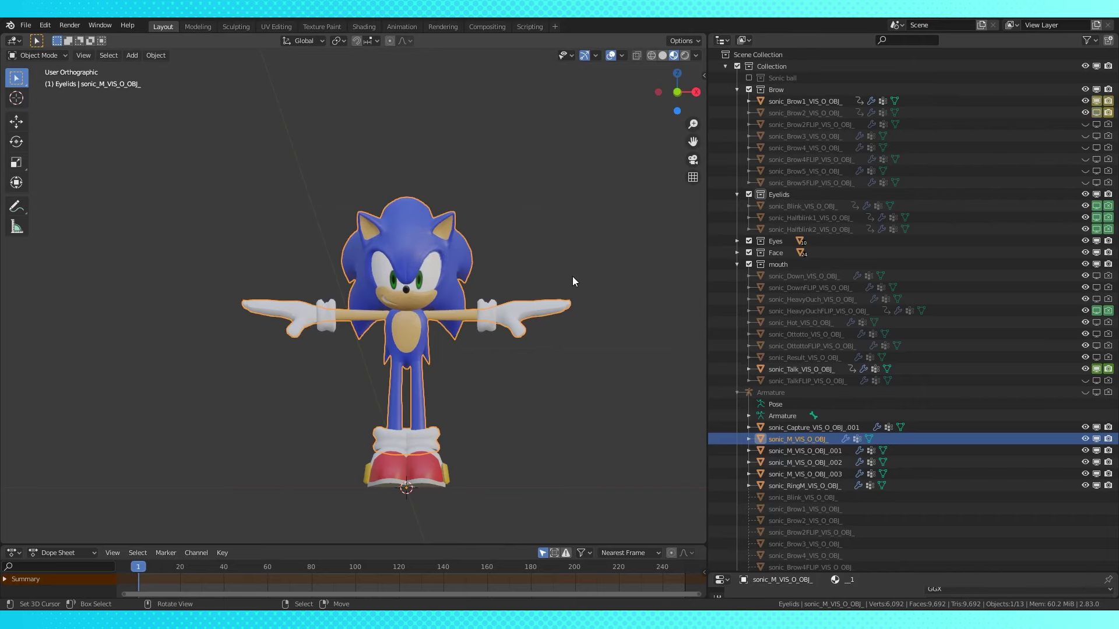
pyautogui.moveTo(572, 276); pyautogui.dragTo(540, 274, button='middle')
pyautogui.press('Right')
pyautogui.press('Left')
pyautogui.press('Right')
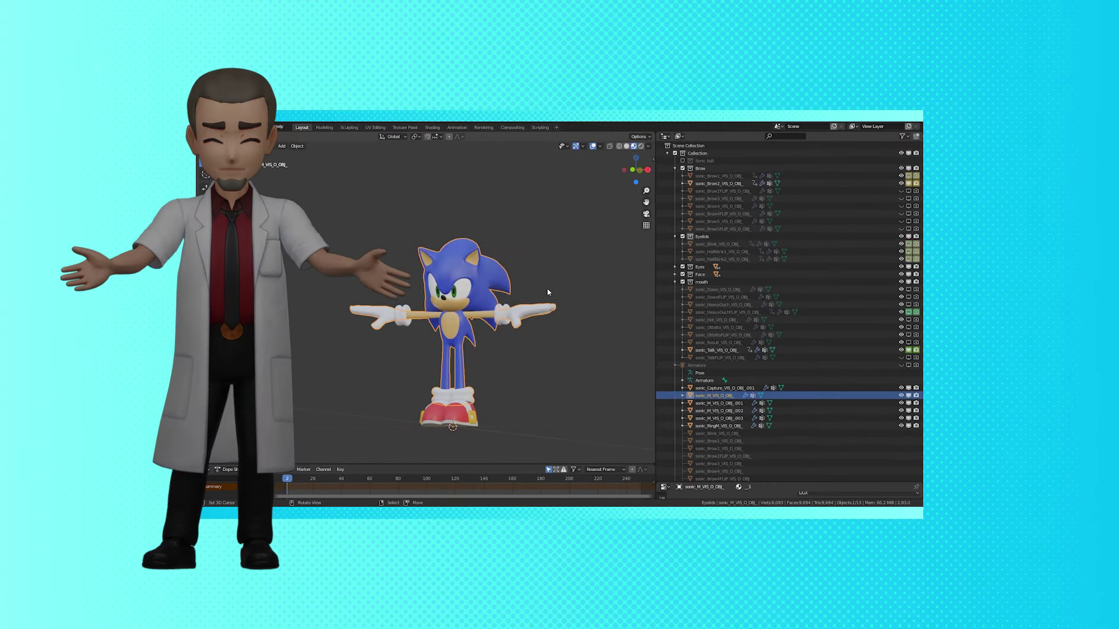
pyautogui.keyDown('alt'); pyautogui.scroll(-1, 566, 291); pyautogui.keyUp('alt')
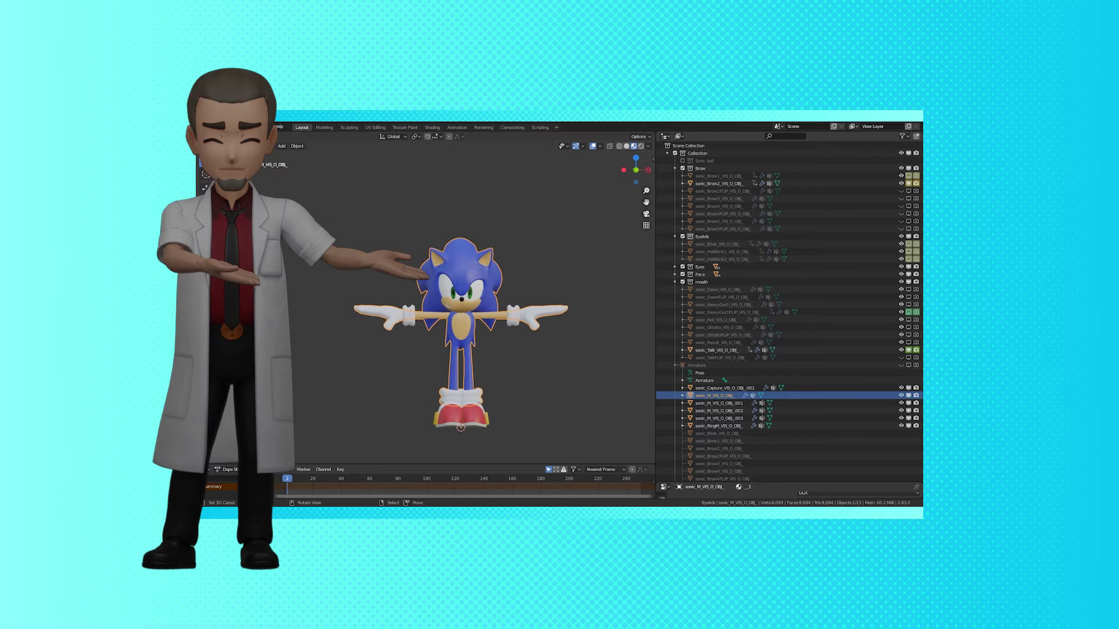